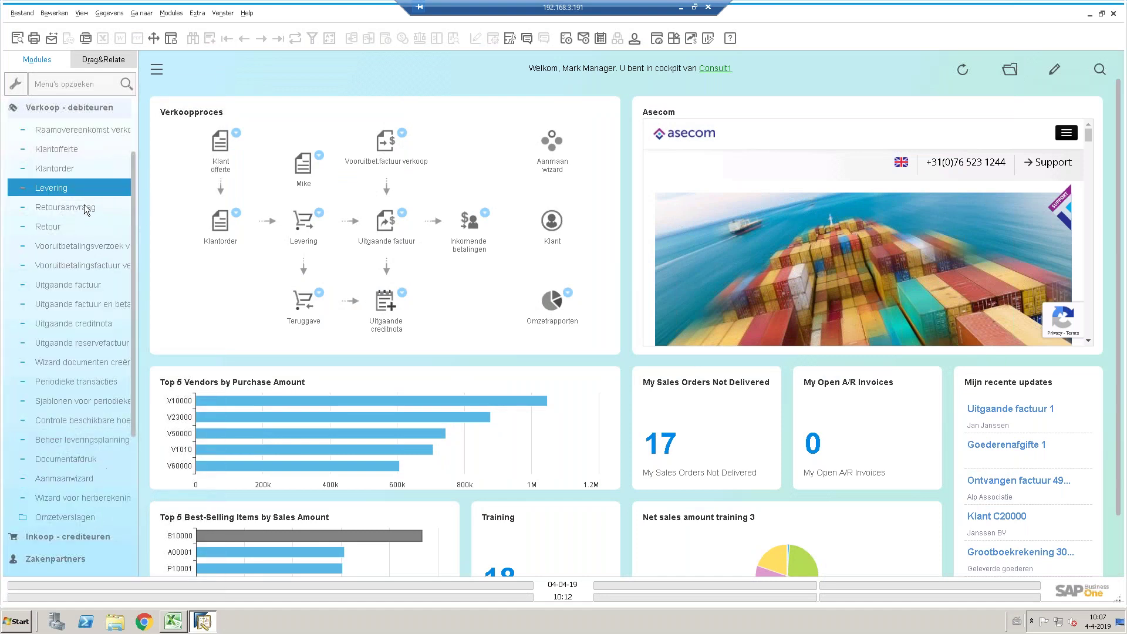
# Start a new sales order (Klantorder) for Janssen BV and add item A00001 on the first line
pyautogui.click(58, 188)
pyautogui.click(64, 169)
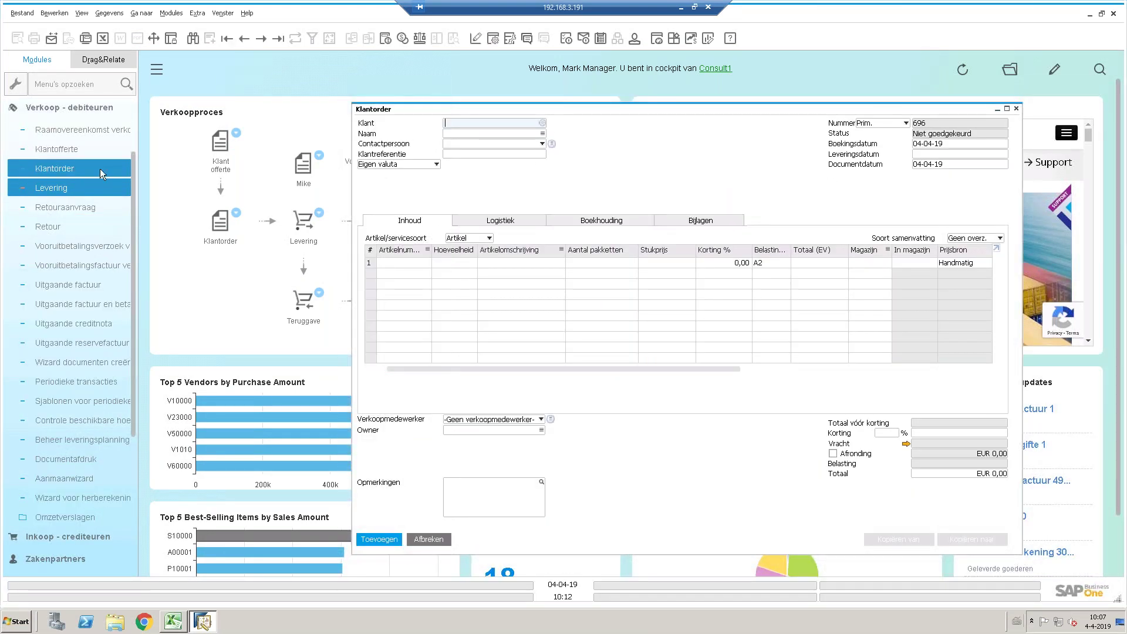
pyautogui.click(542, 122)
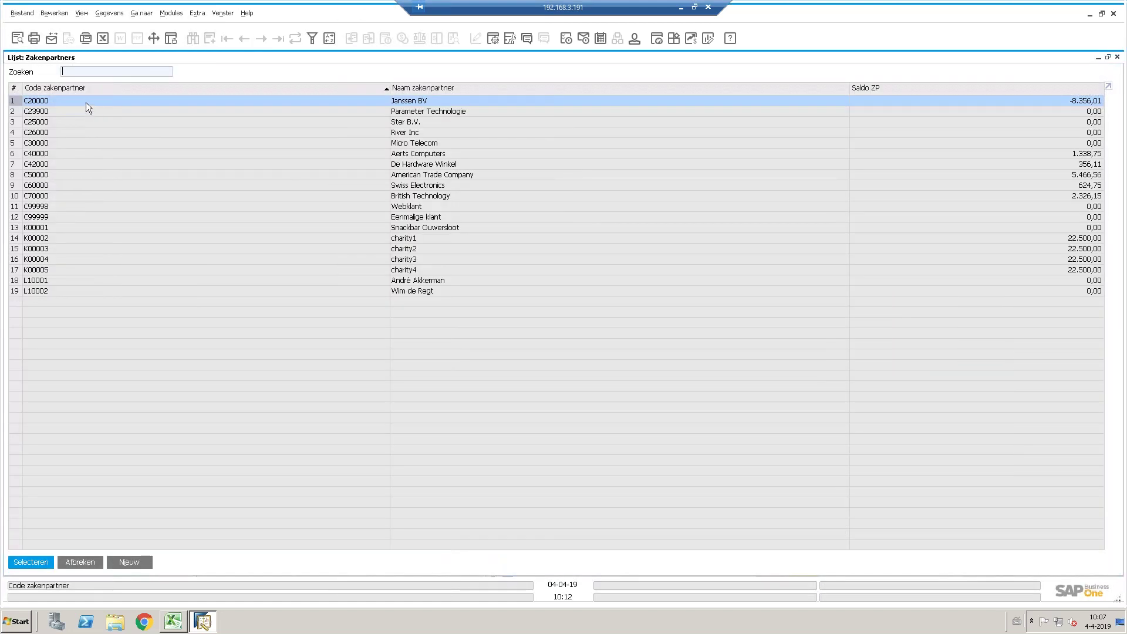
pyautogui.doubleClick(86, 102)
pyautogui.click(416, 261)
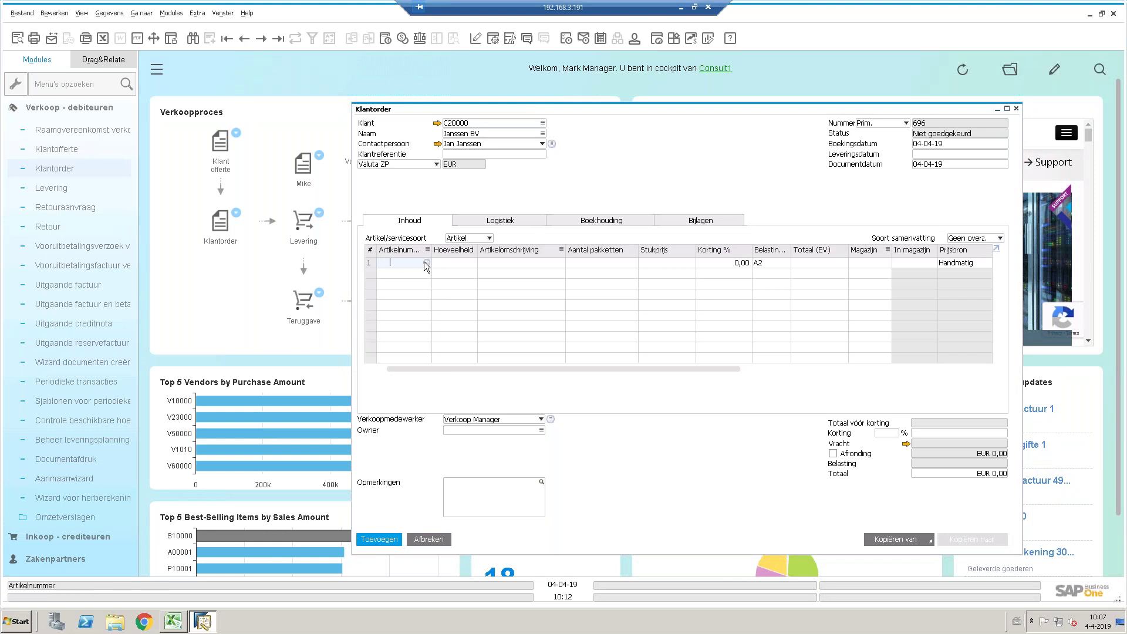
pyautogui.click(425, 262)
pyautogui.click(423, 229)
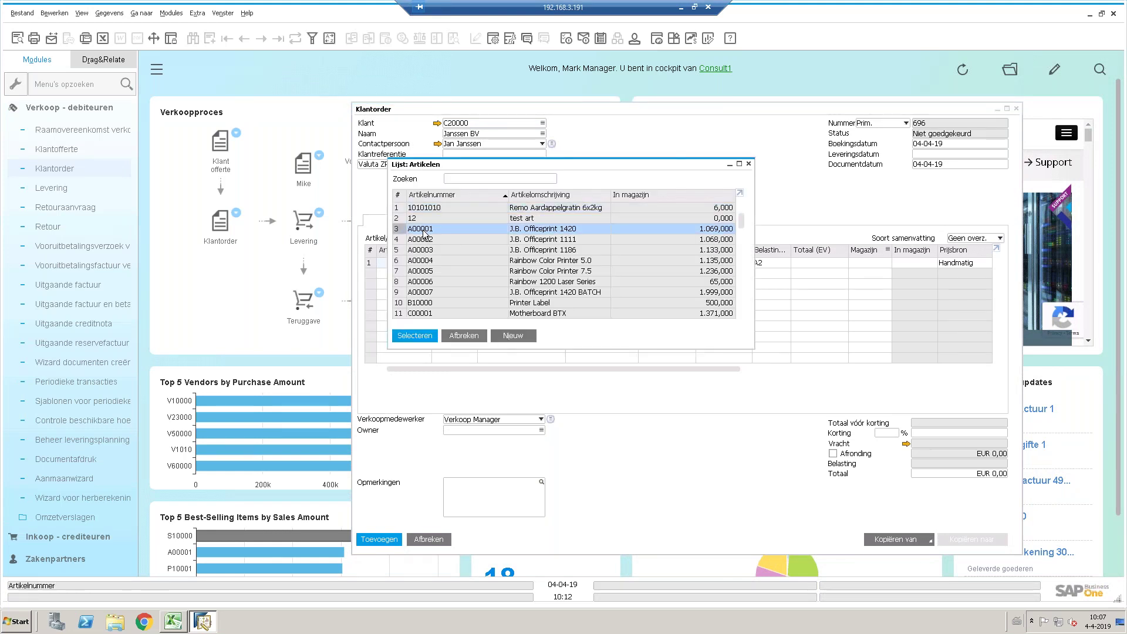
pyautogui.doubleClick(425, 233)
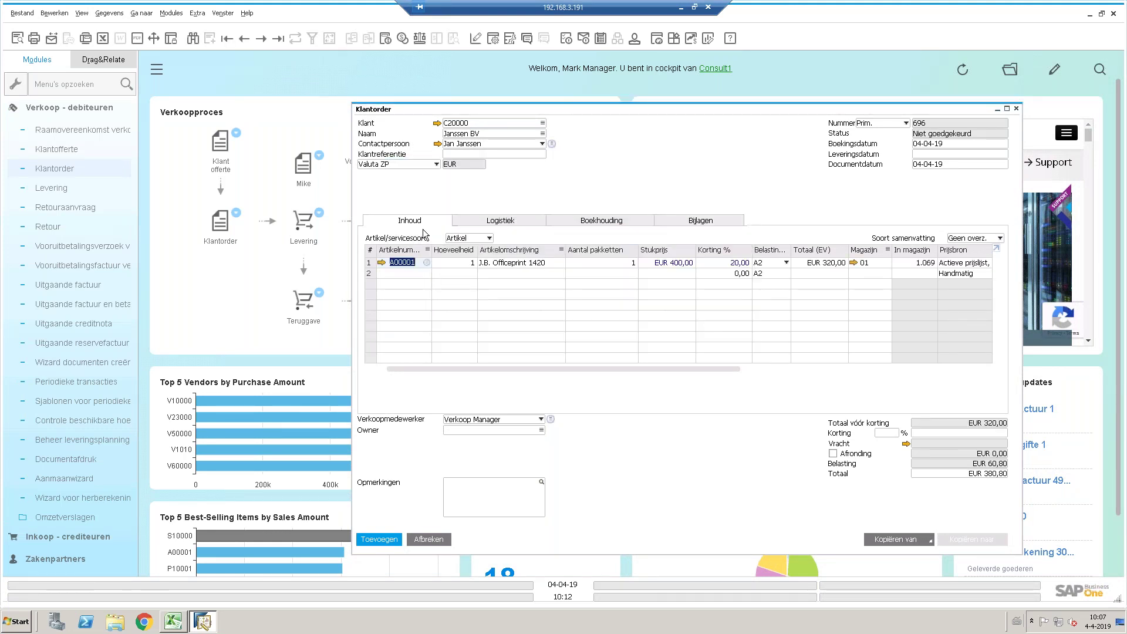
# Replace the item description of A00001 on the first order line with "Test"
pyautogui.click(532, 265)
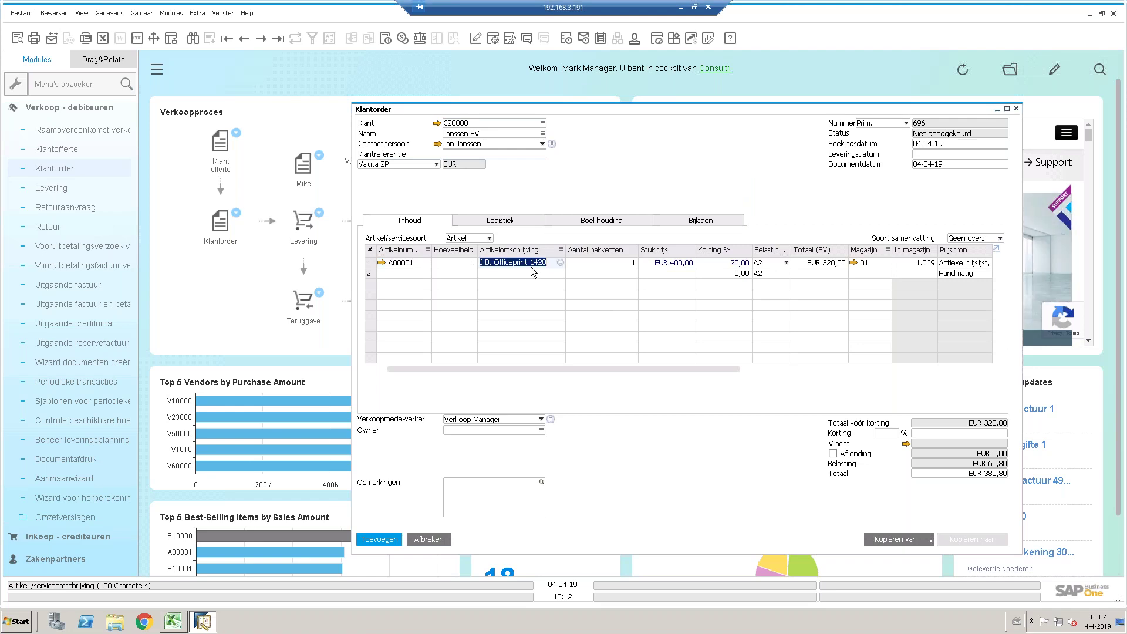
pyautogui.write('TEs')
pyautogui.press('BackSpace')
pyautogui.write('est')
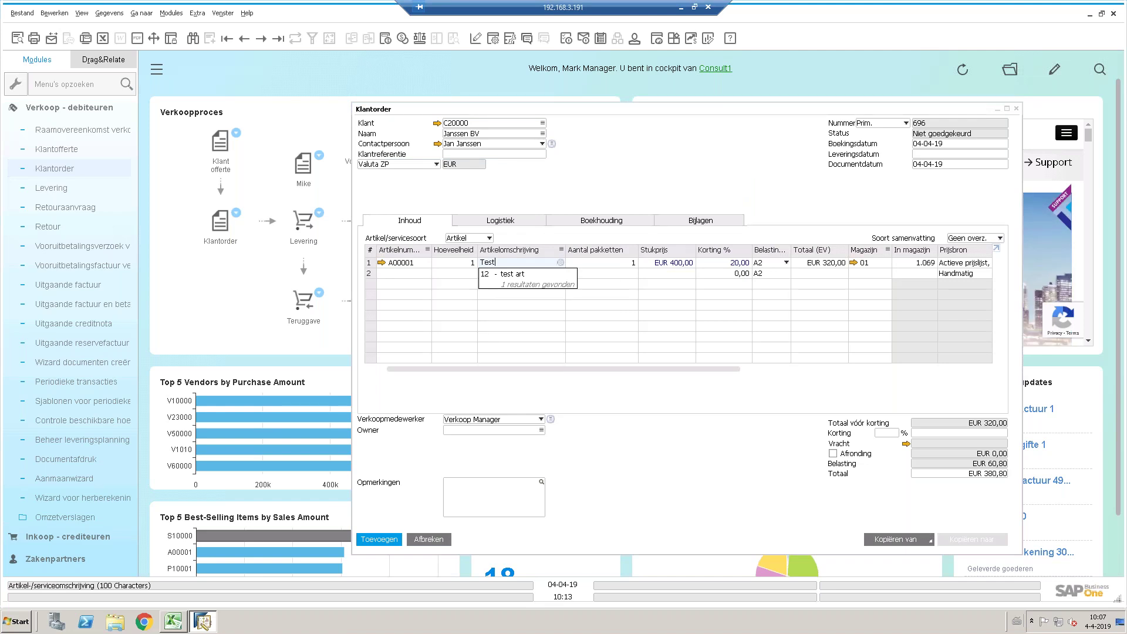
pyautogui.press('Tab')
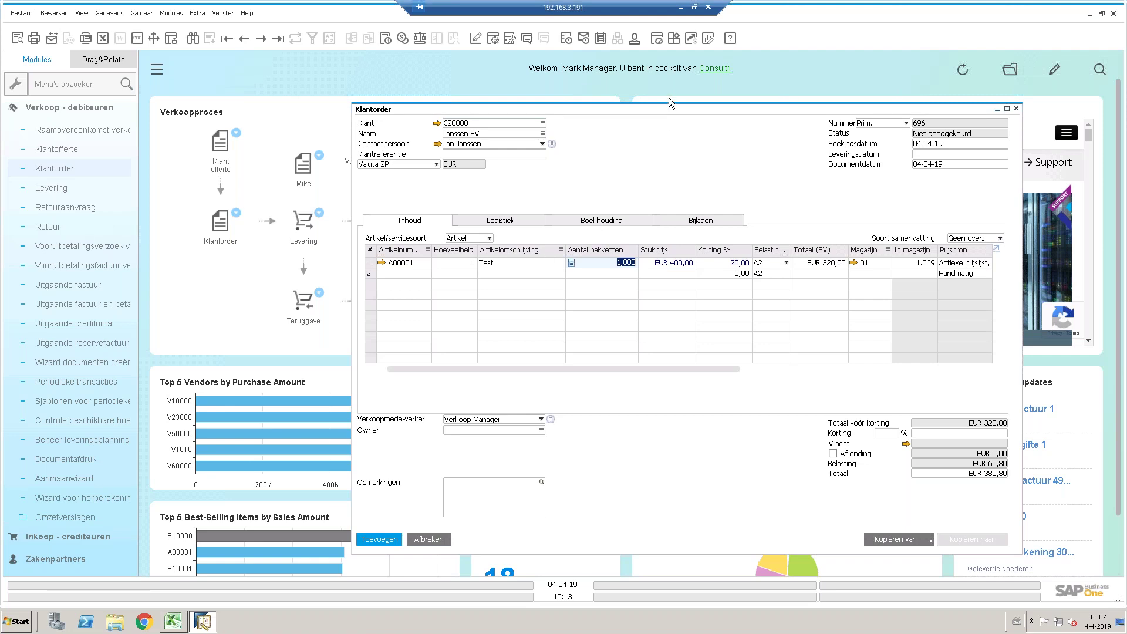
pyautogui.click(681, 7)
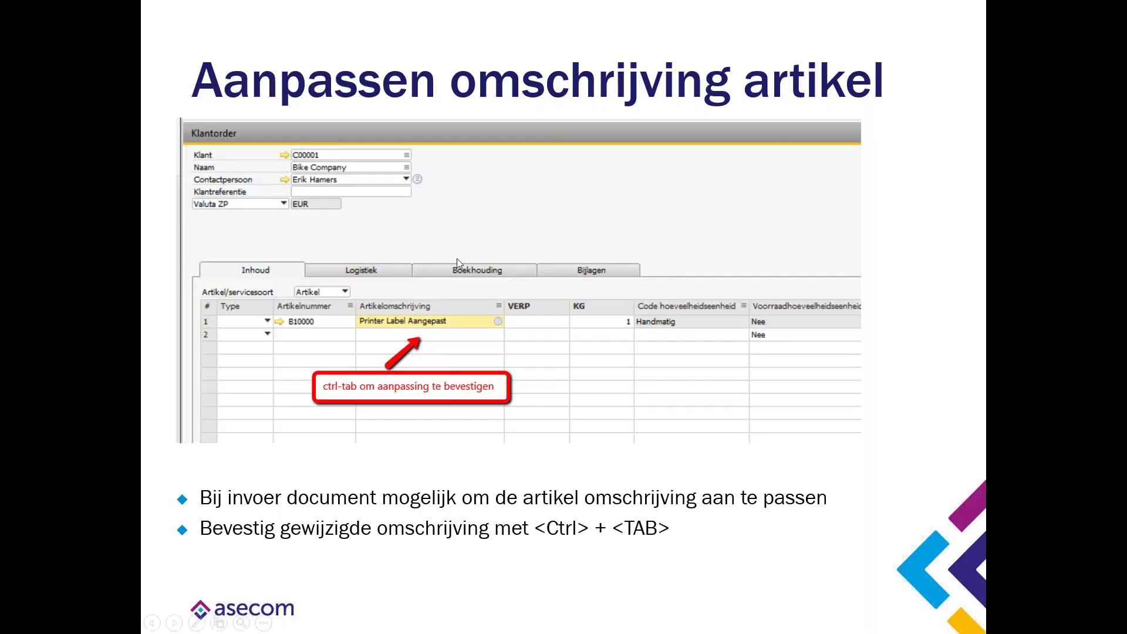
pyautogui.click(511, 186)
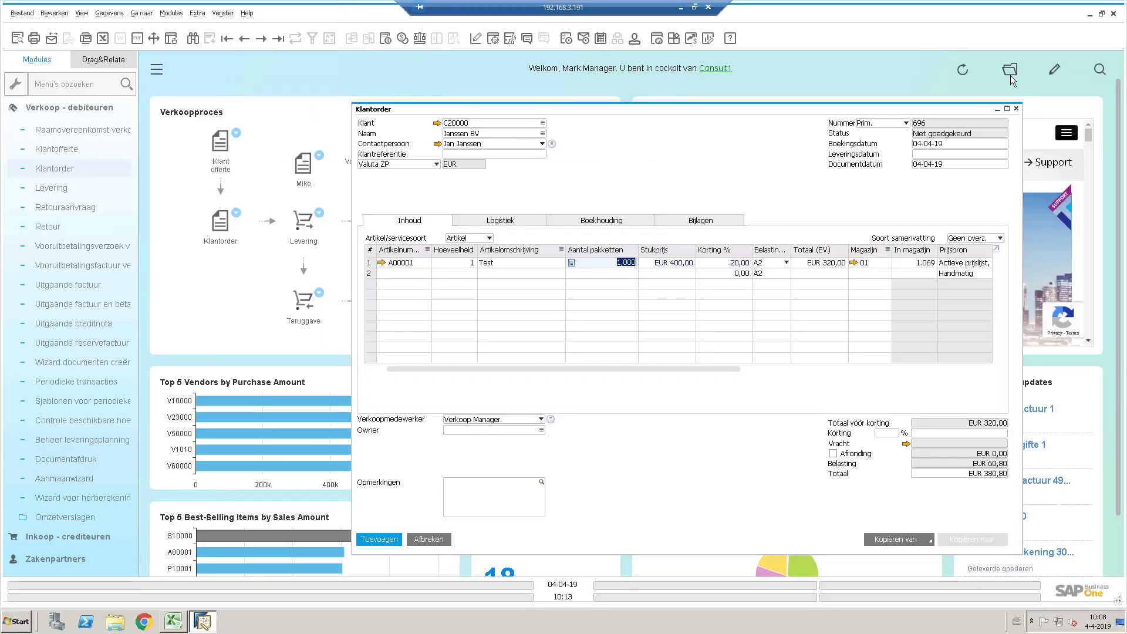
# Close the new sales order without saving the changes
pyautogui.click(1016, 108)
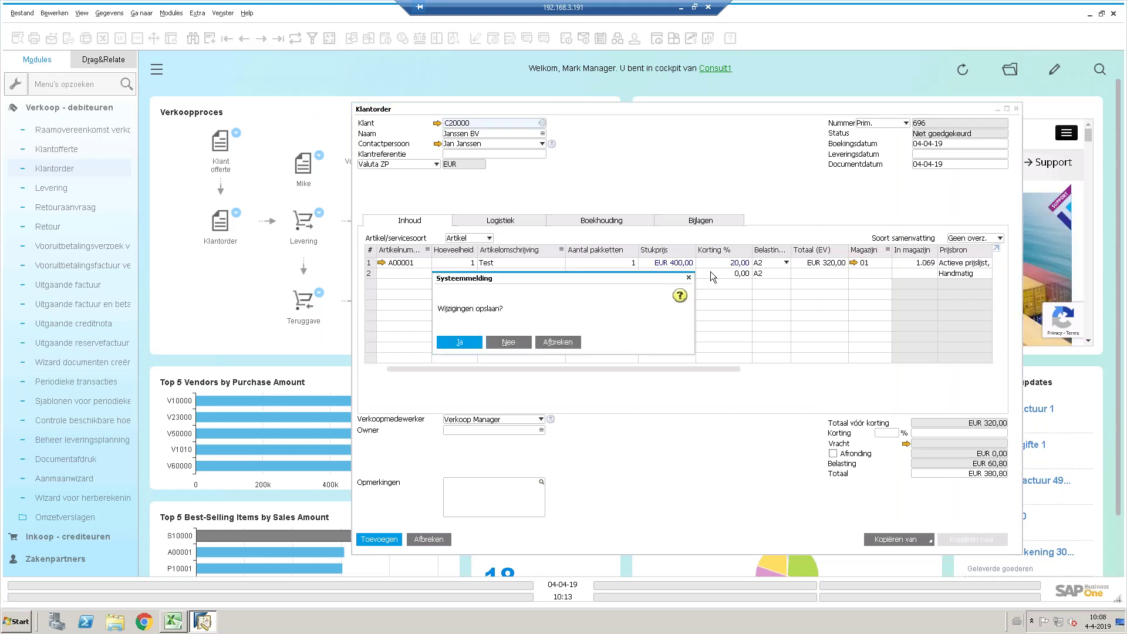
pyautogui.click(507, 342)
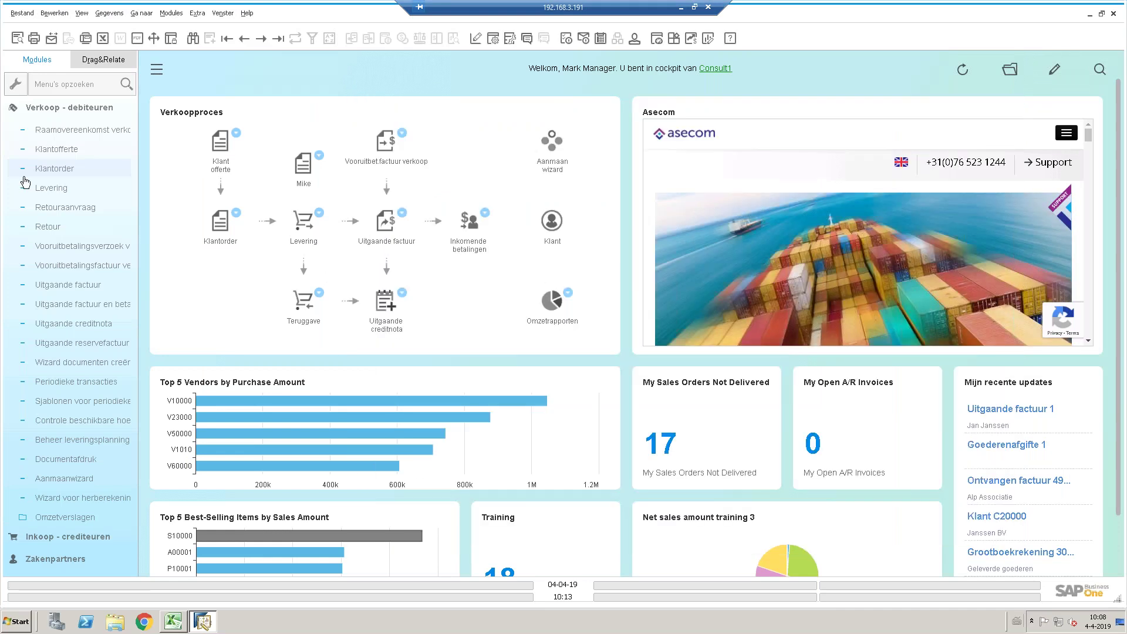
# Open the business partner master data (Stamgegevens zakenpartner) and list all partners with the wildcard *
pyautogui.click(48, 113)
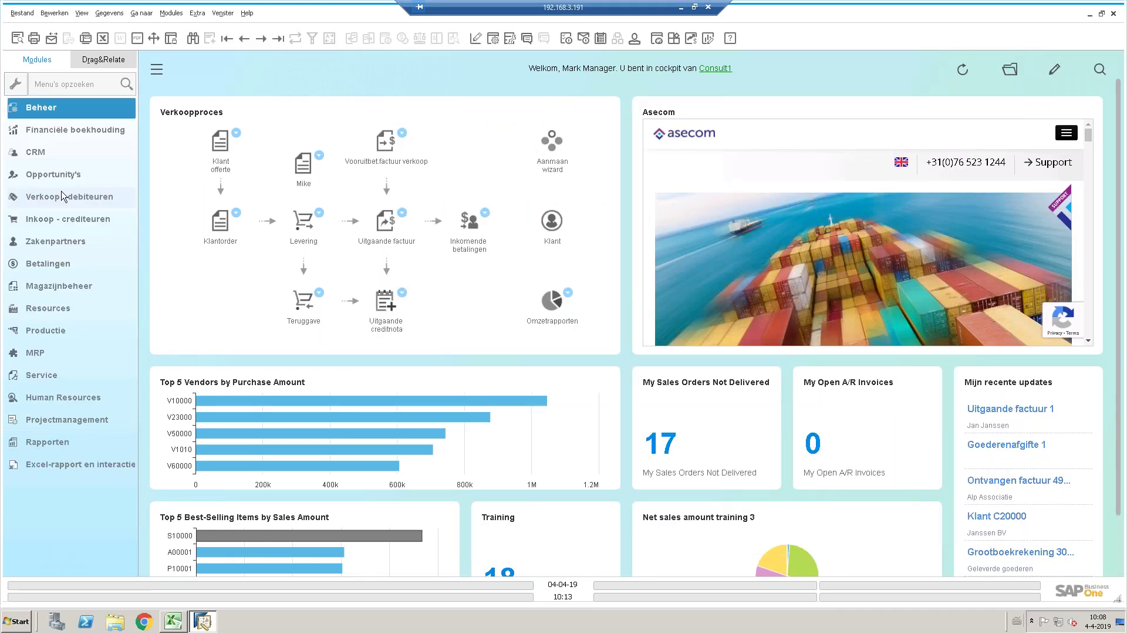
pyautogui.click(74, 219)
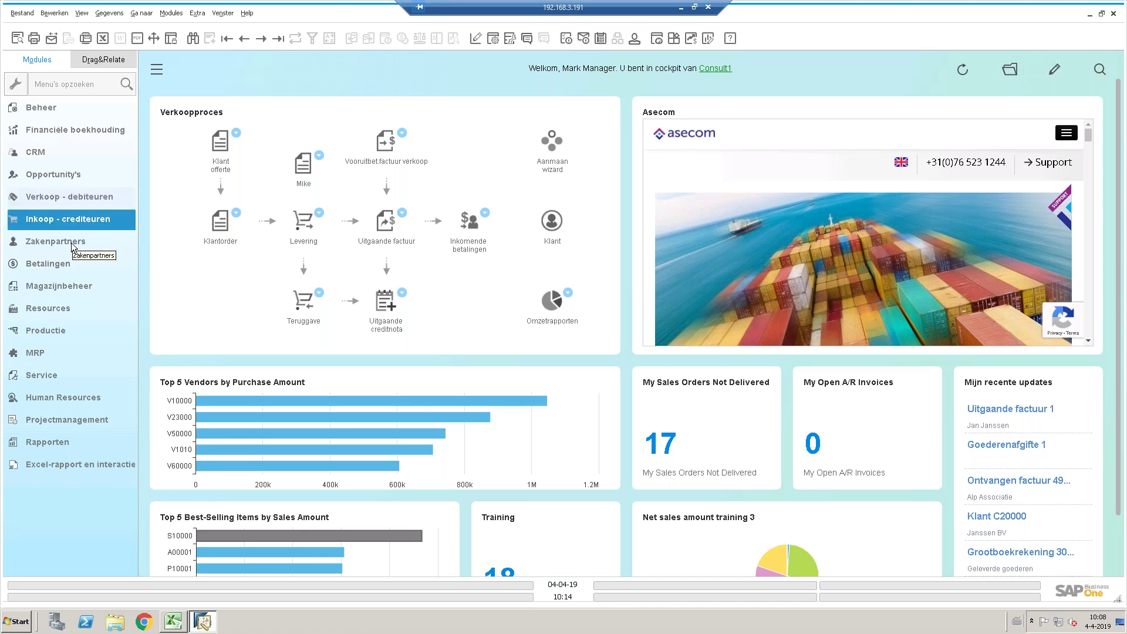
pyautogui.click(72, 241)
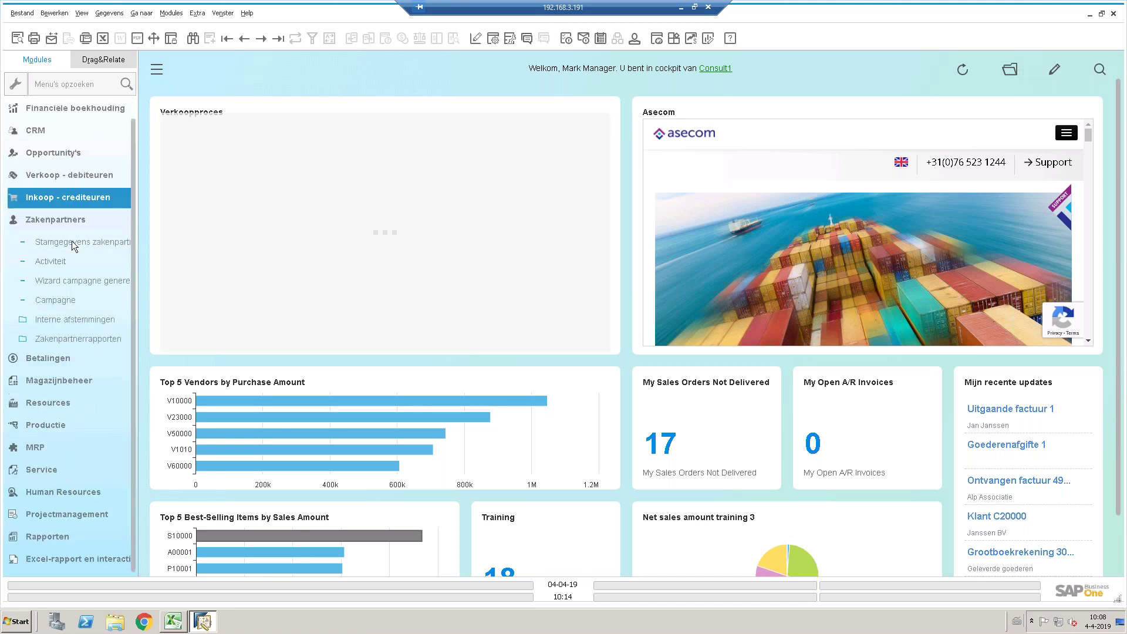
pyautogui.click(69, 242)
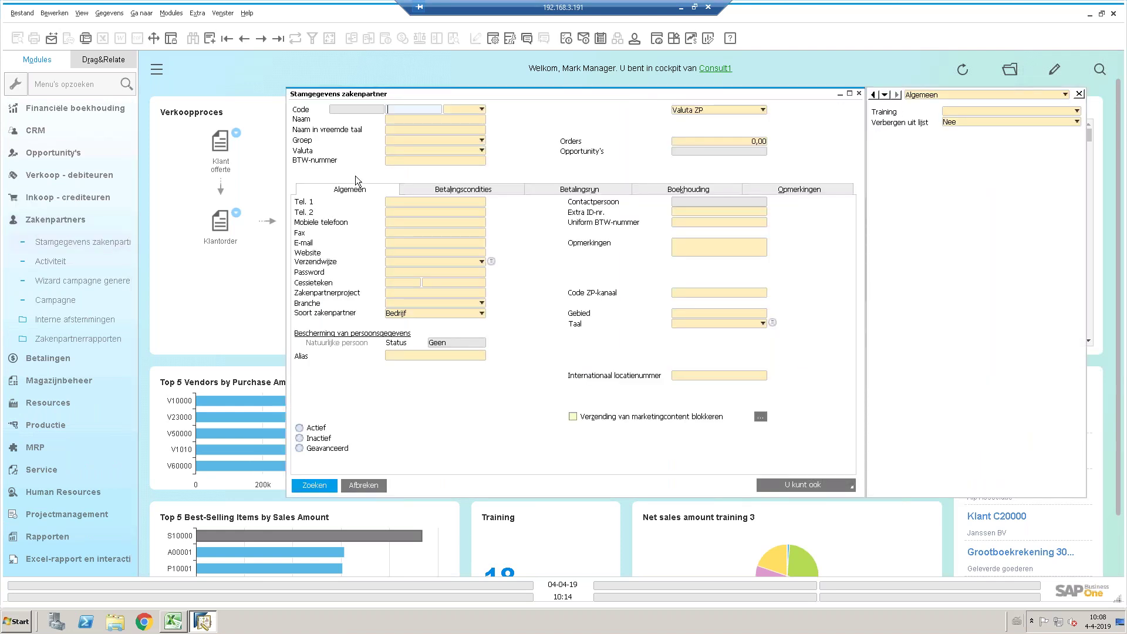
pyautogui.write('*')
pyautogui.press('Return')
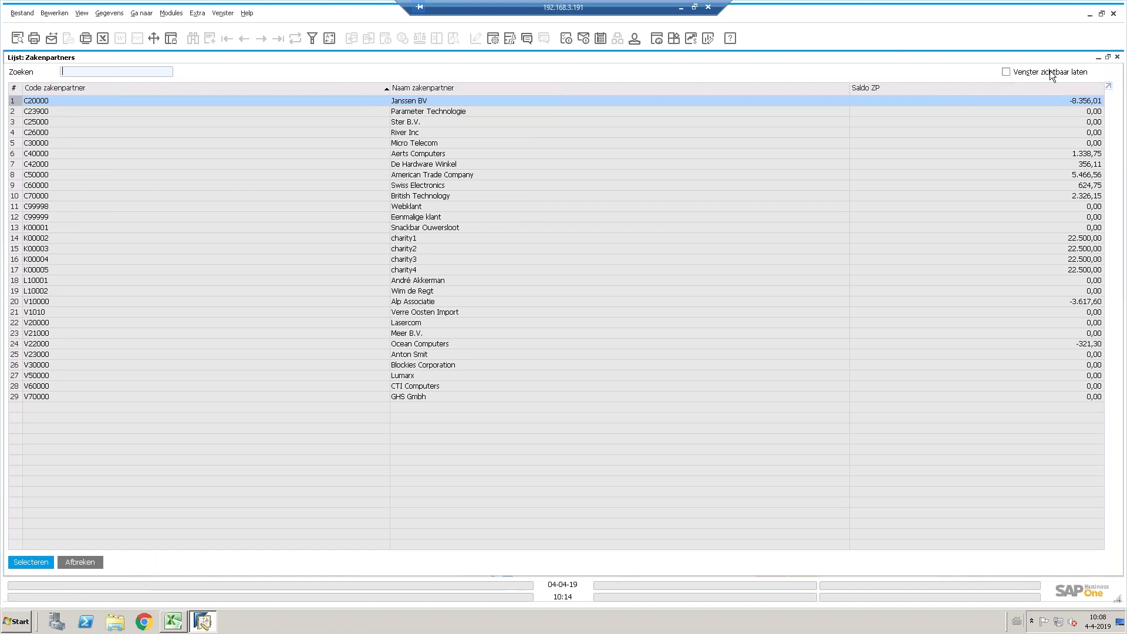
# Enable Venster zichtbaar laten for the partner list and open the American Trade Company record
pyautogui.click(1006, 71)
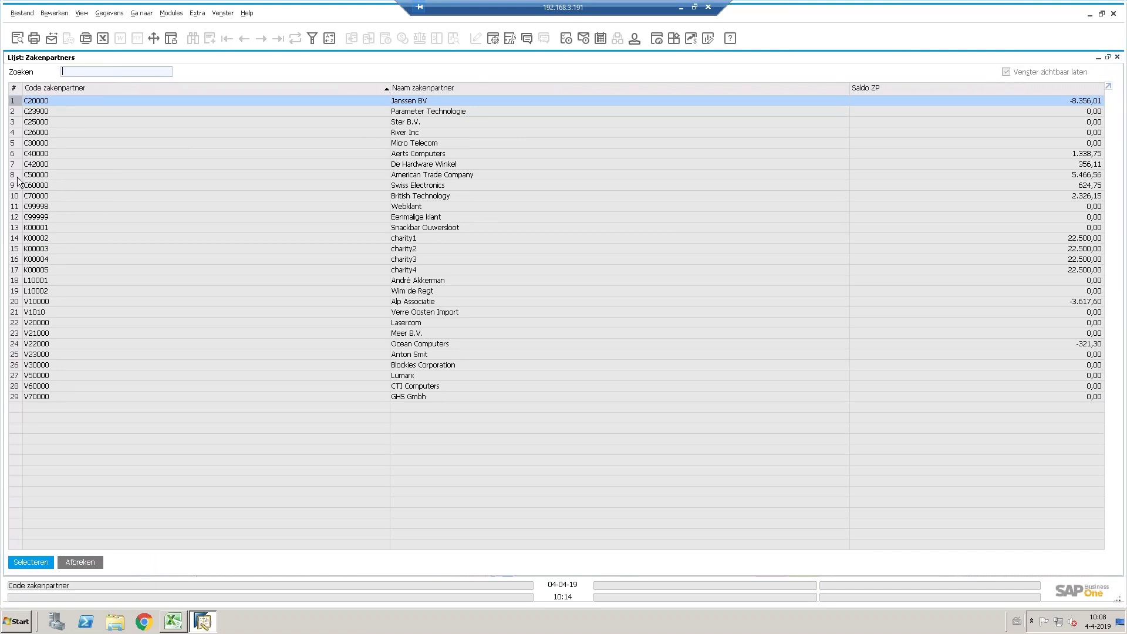
pyautogui.doubleClick(38, 176)
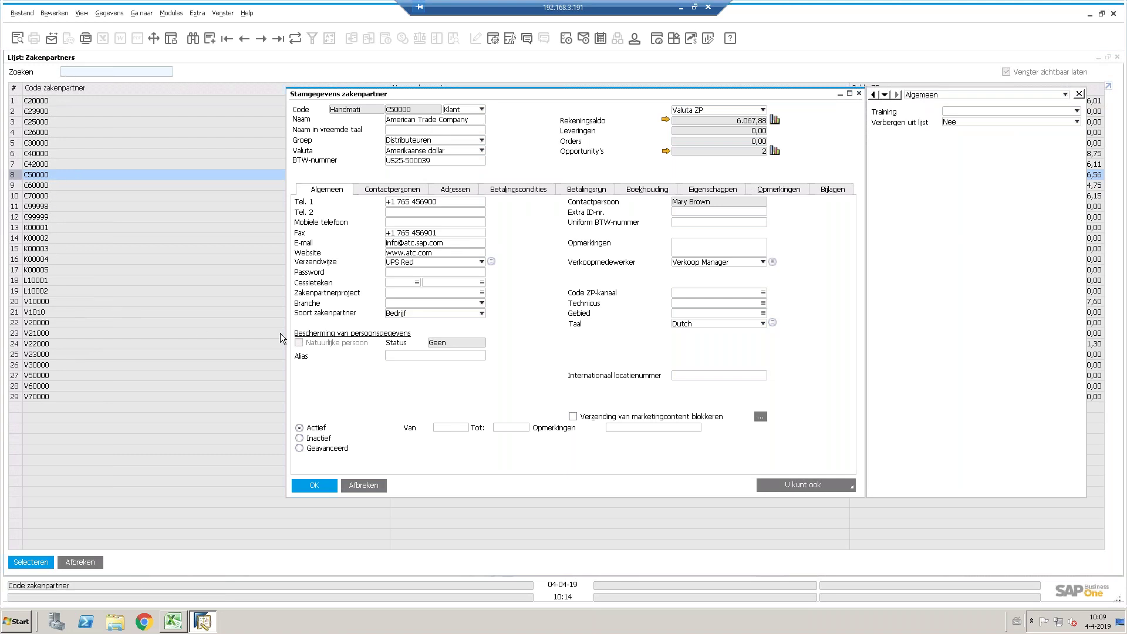
# Close the American Trade Company record, the partner list and the master data form
pyautogui.click(859, 93)
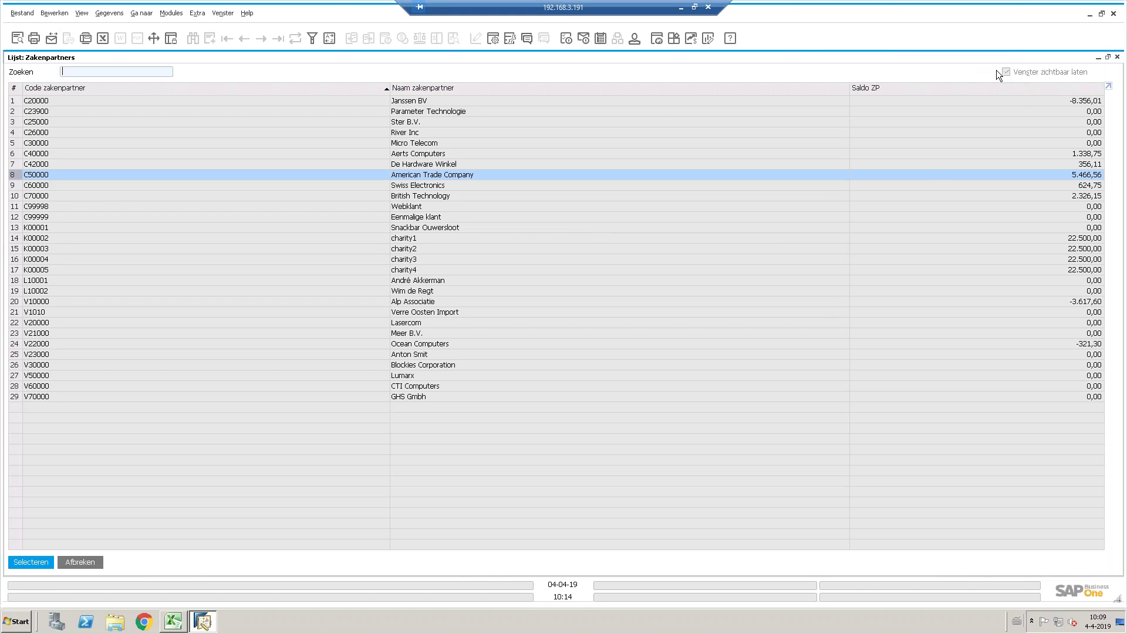
pyautogui.click(1118, 57)
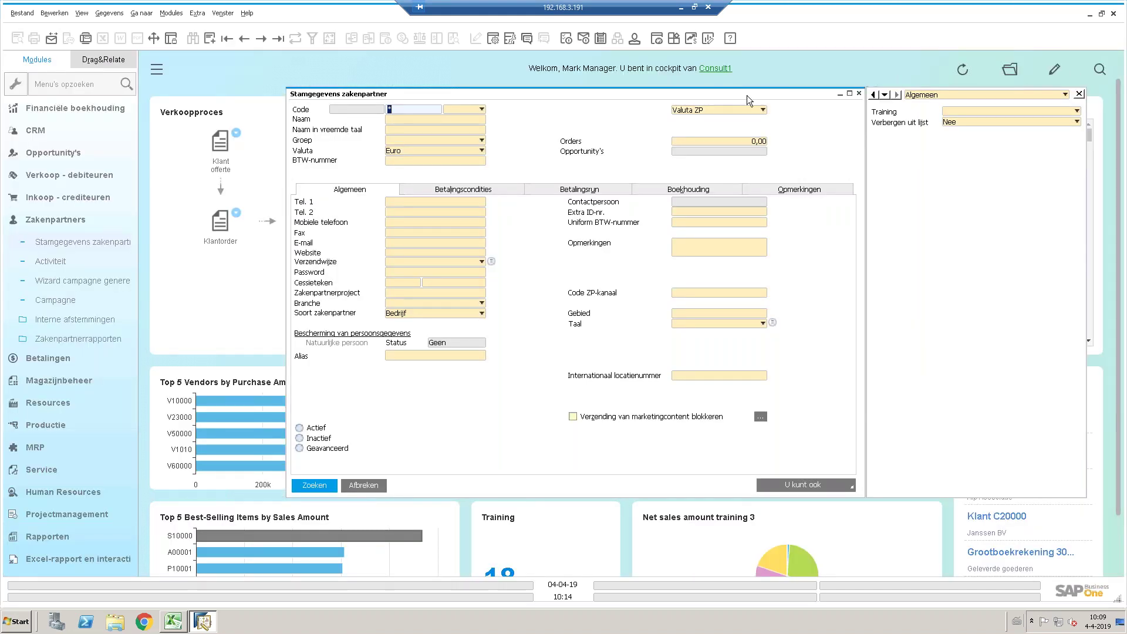
pyautogui.click(860, 92)
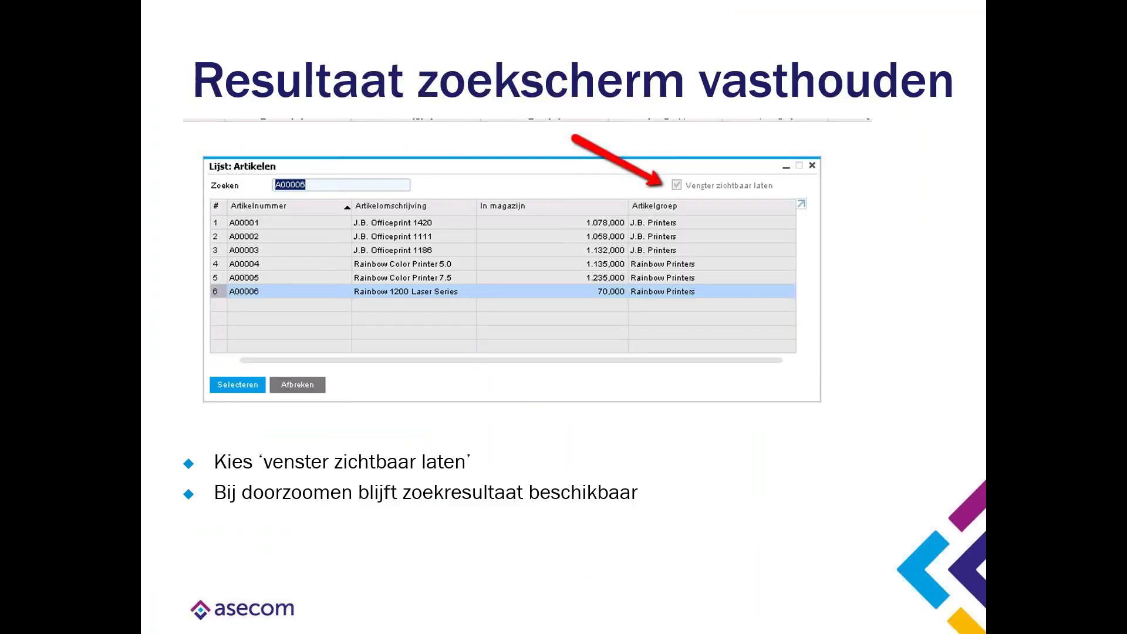
pyautogui.click(467, 143)
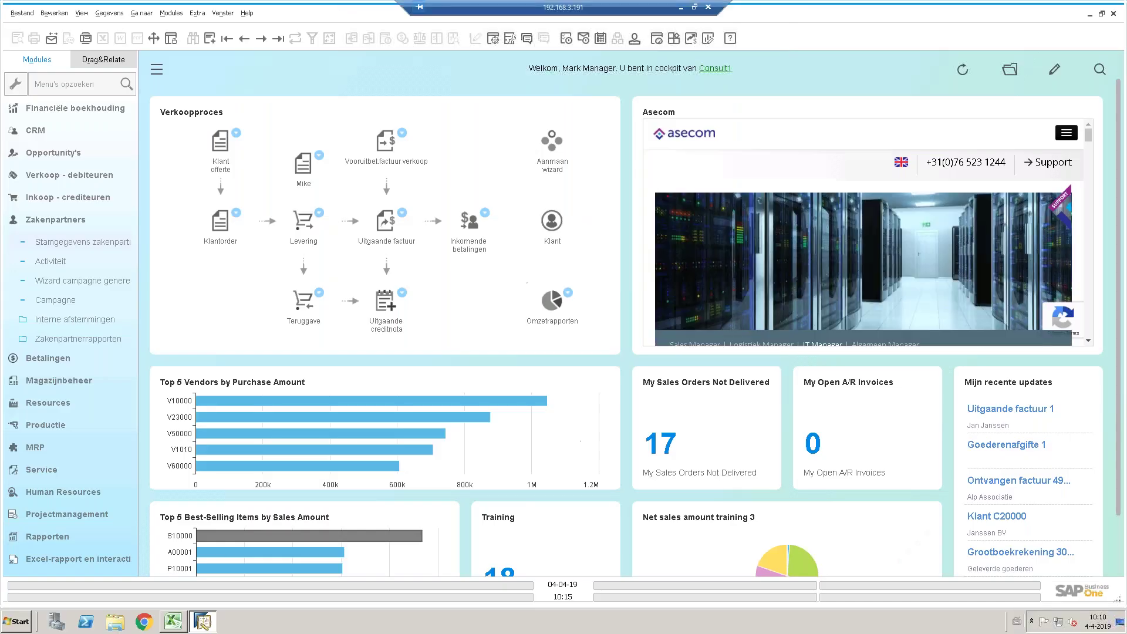
# Find the preview tooltip configuration by searching "toolti", make Rekeningsaldo visible for Zakenpartners and save the setting
pyautogui.click(79, 220)
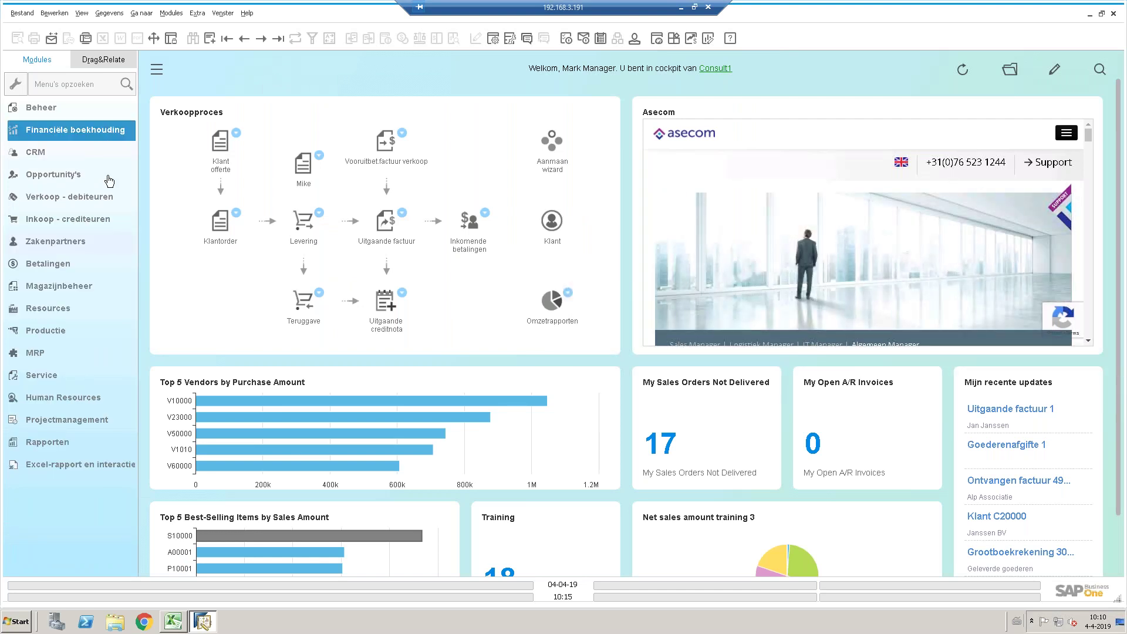
pyautogui.click(86, 84)
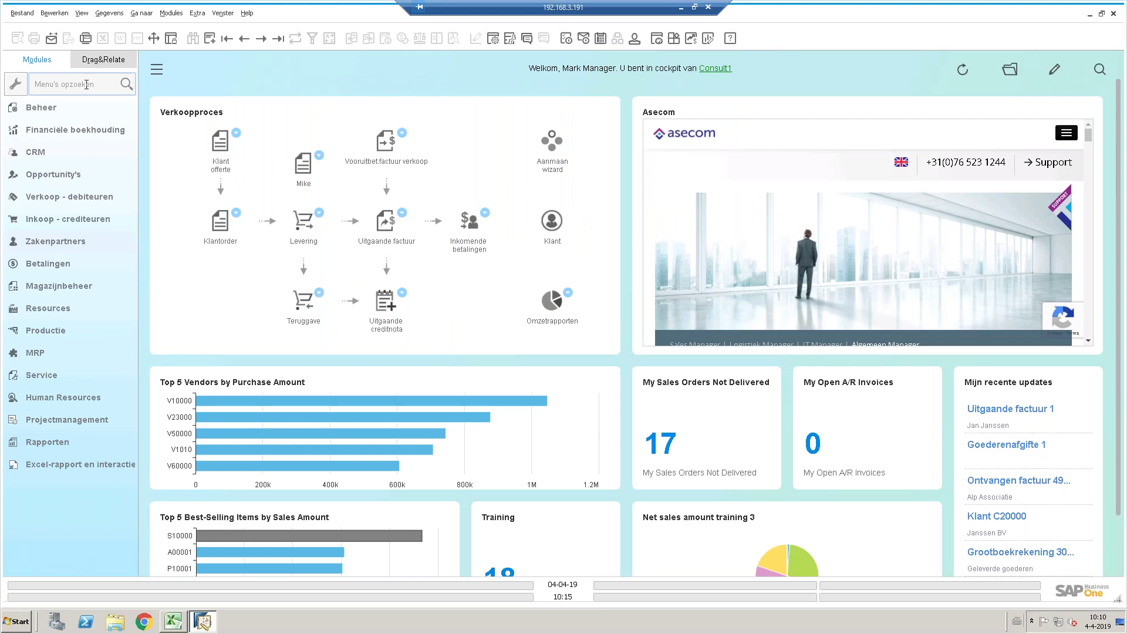
pyautogui.write('toolti')
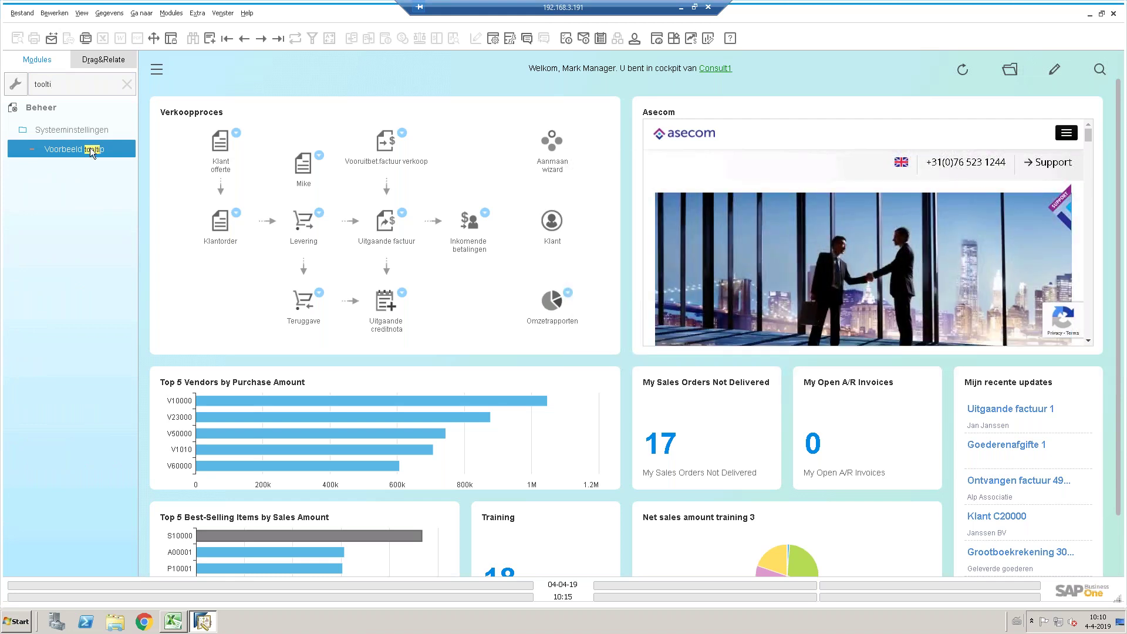
pyautogui.click(90, 147)
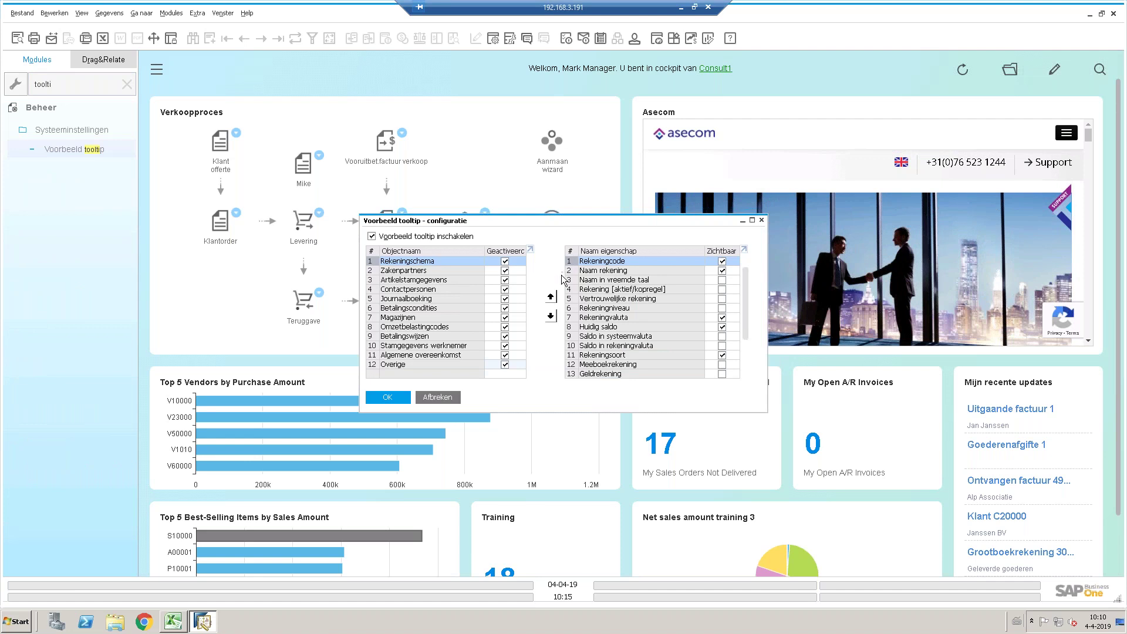
pyautogui.click(371, 271)
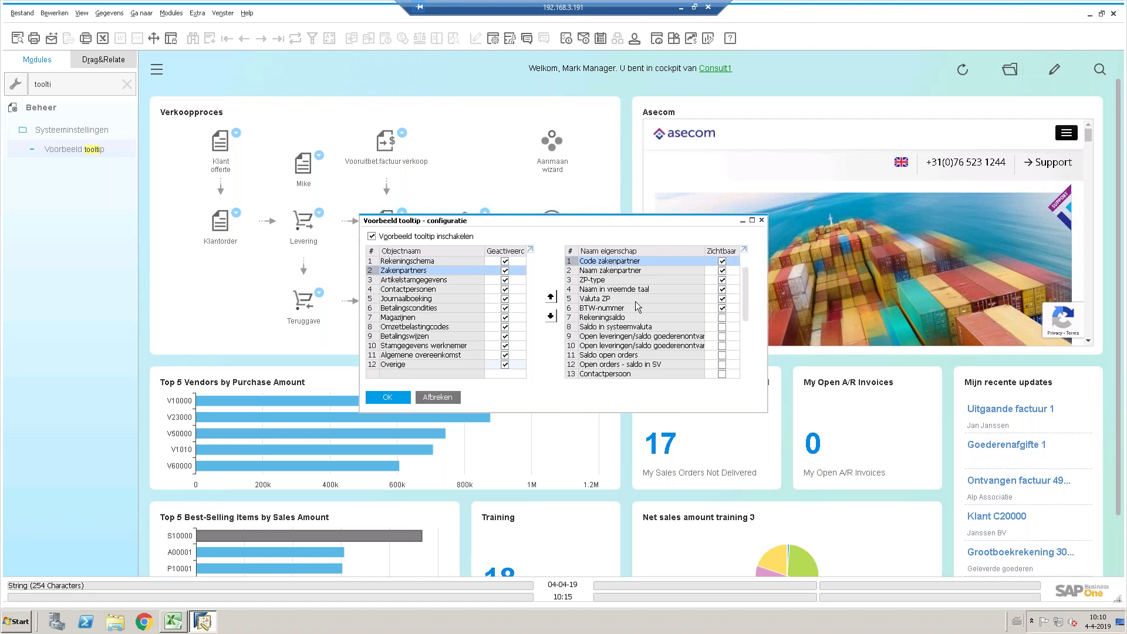
pyautogui.click(722, 317)
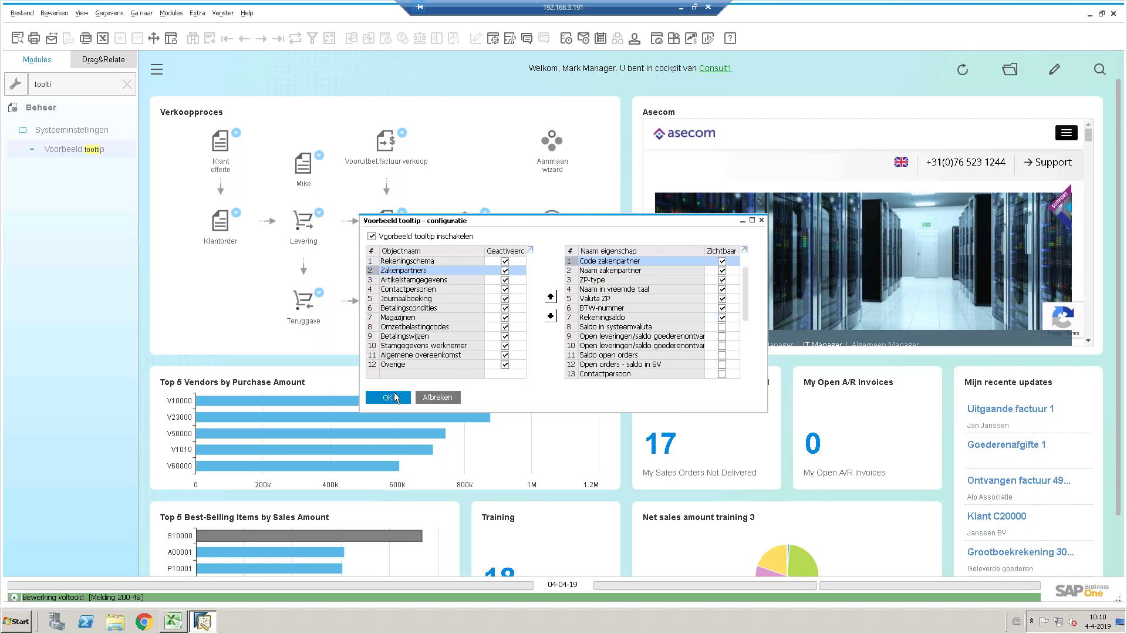
pyautogui.click(392, 396)
# Clear the menu search, view the customer's preview tooltip in the latest existing sales order, and close the order
pyautogui.moveTo(84, 84); pyautogui.dragTo(27, 84)
pyautogui.press('BackSpace')
pyautogui.press('BackSpace')
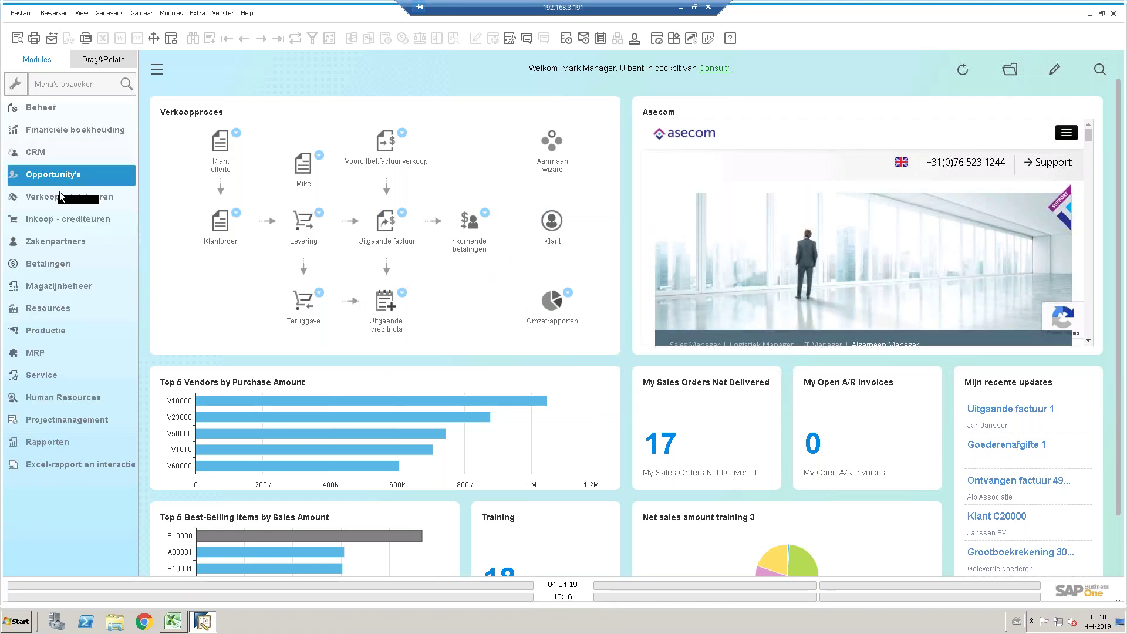
pyautogui.click(71, 199)
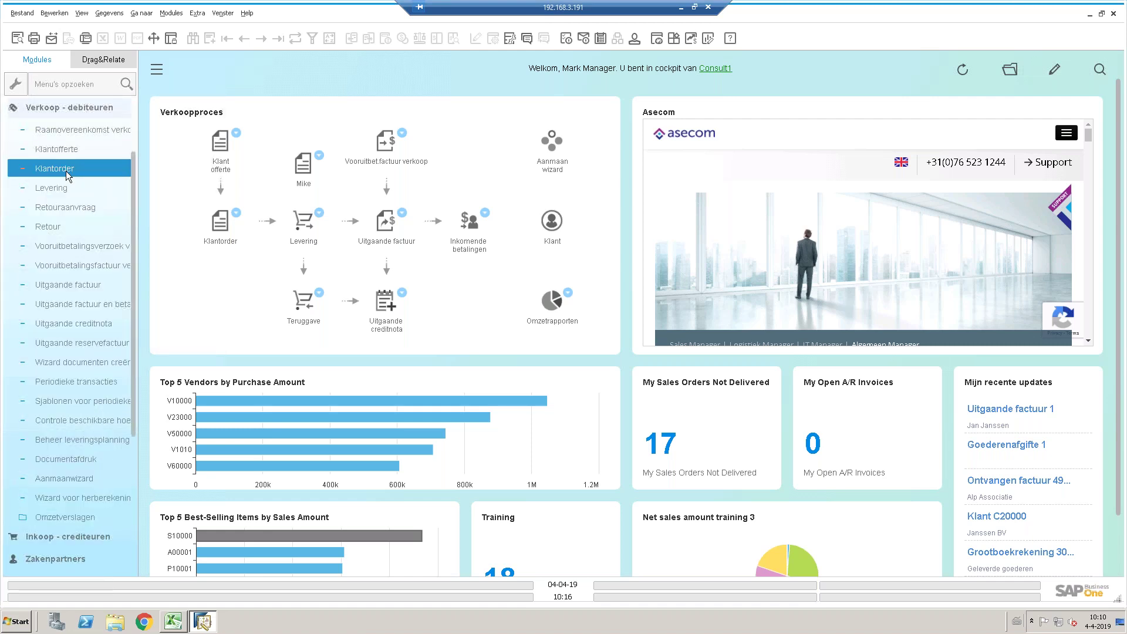
pyautogui.click(66, 169)
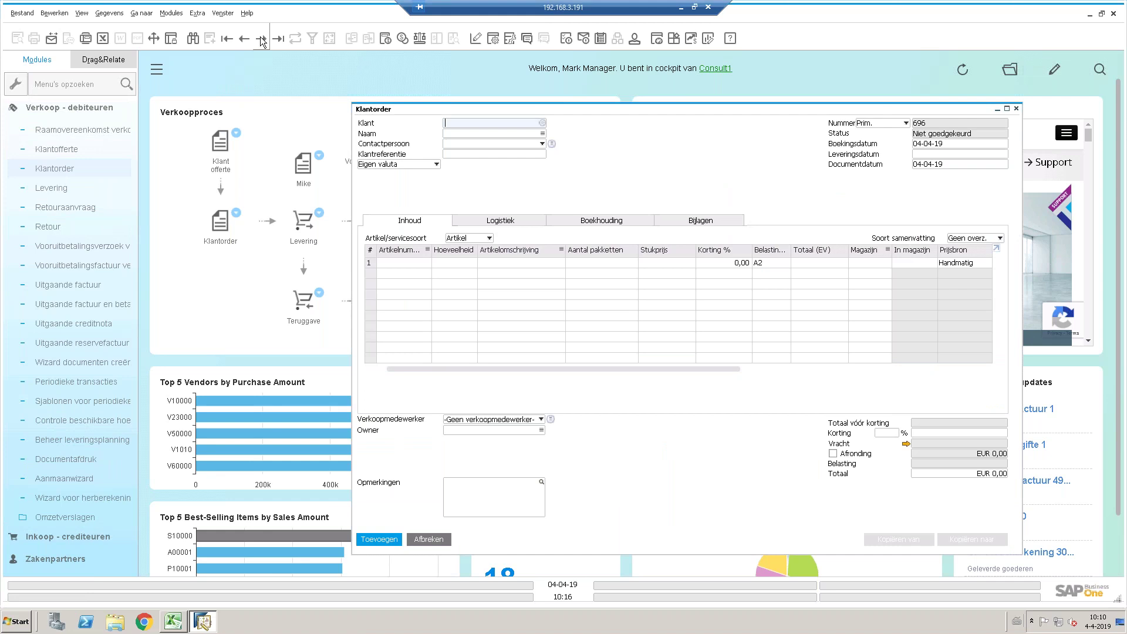
pyautogui.click(244, 39)
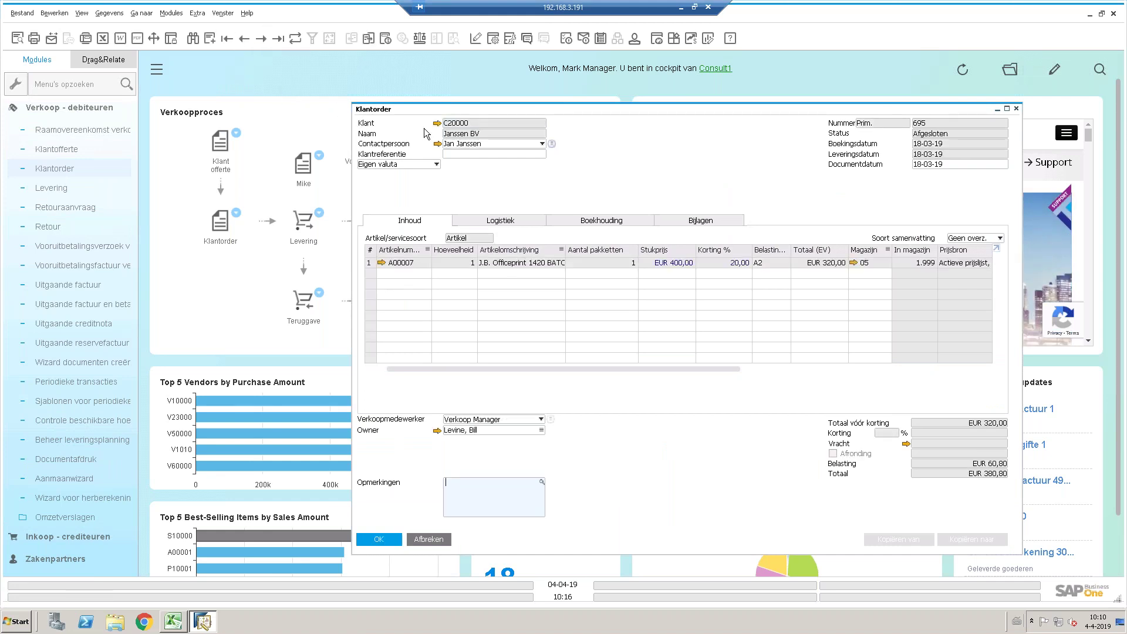
pyautogui.moveTo(439, 125)
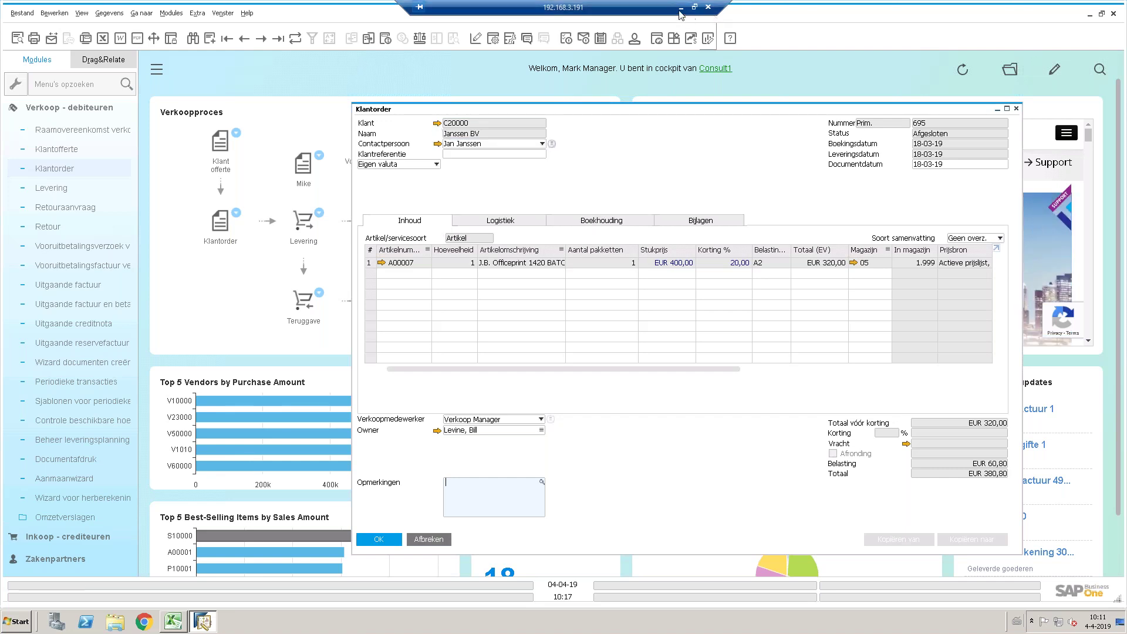
pyautogui.click(1017, 108)
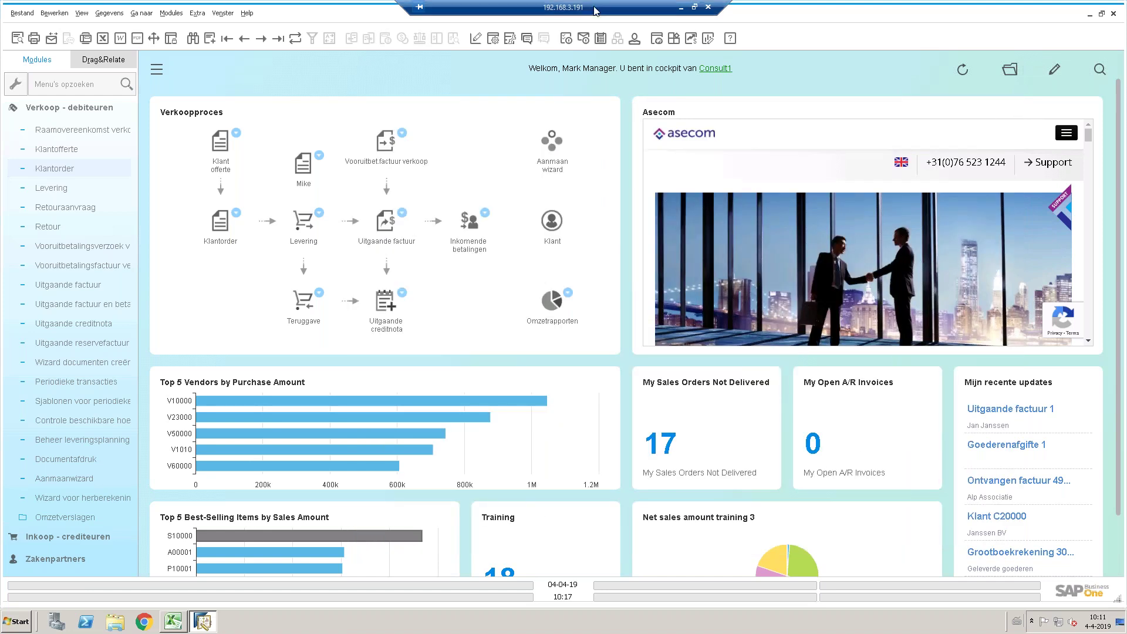
# Switch from the remote SAP Business One session to the slideshow and advance past the Voorbeeld Tooltip instellen slide
pyautogui.click(682, 9)
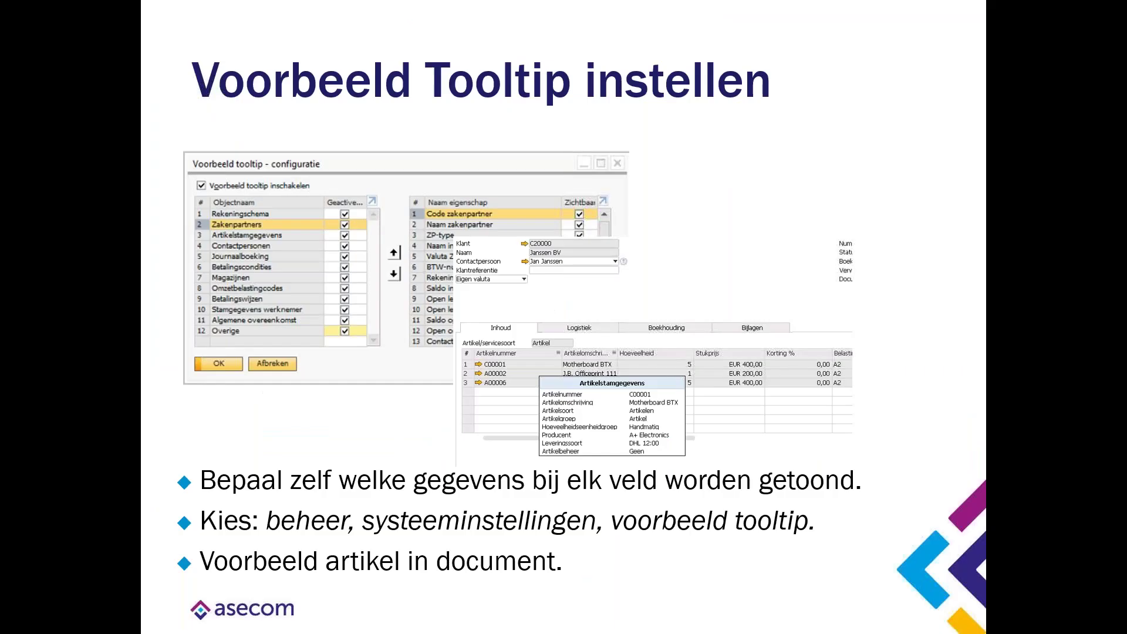
pyautogui.press('Right')
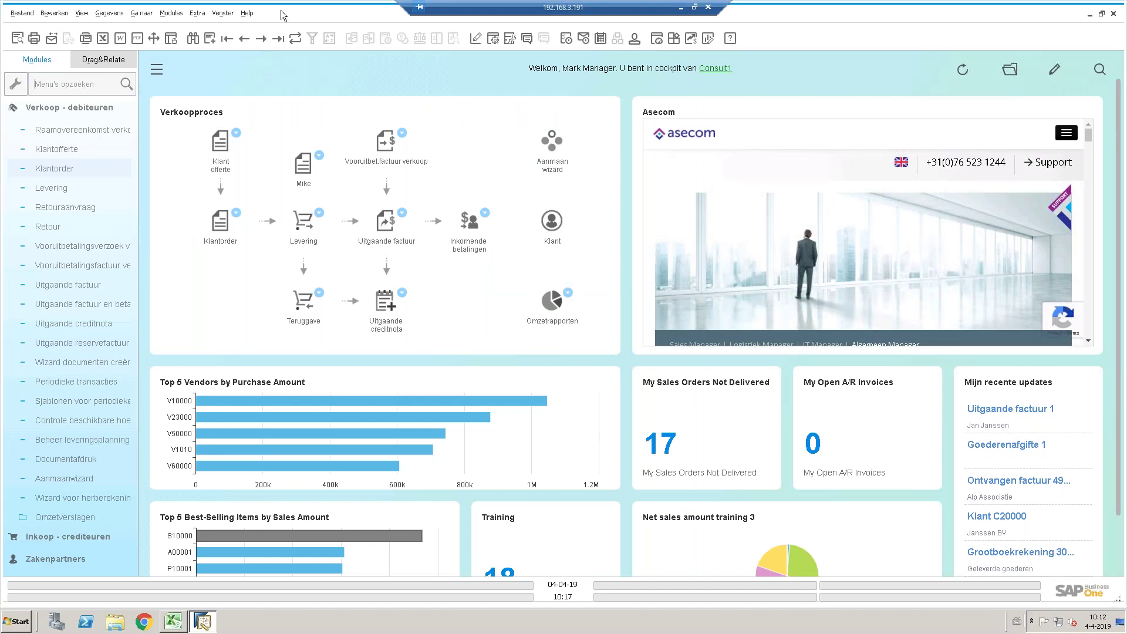
# Open the configuration of Gebruikerssneltoetsen and view the list of function key assignments
pyautogui.click(196, 14)
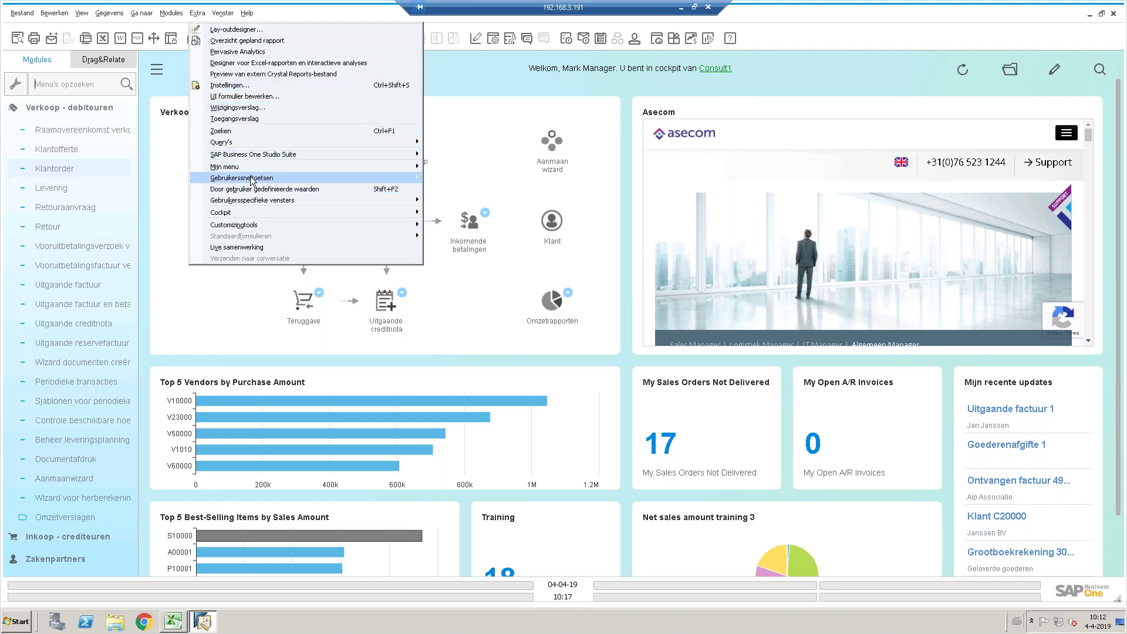
pyautogui.moveTo(254, 179)
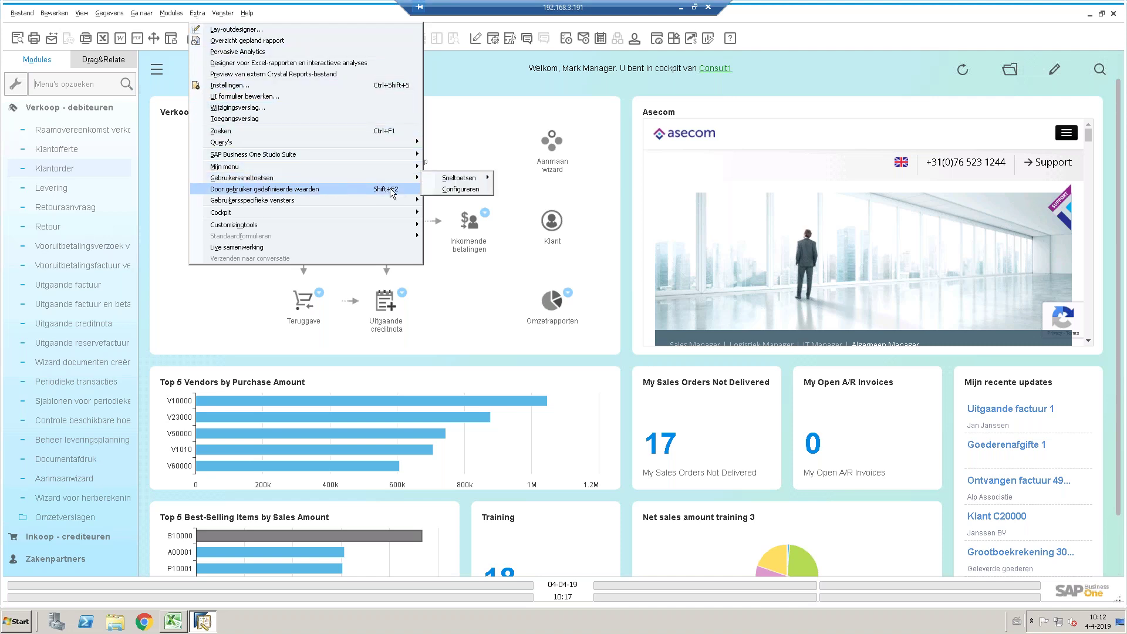
pyautogui.click(449, 189)
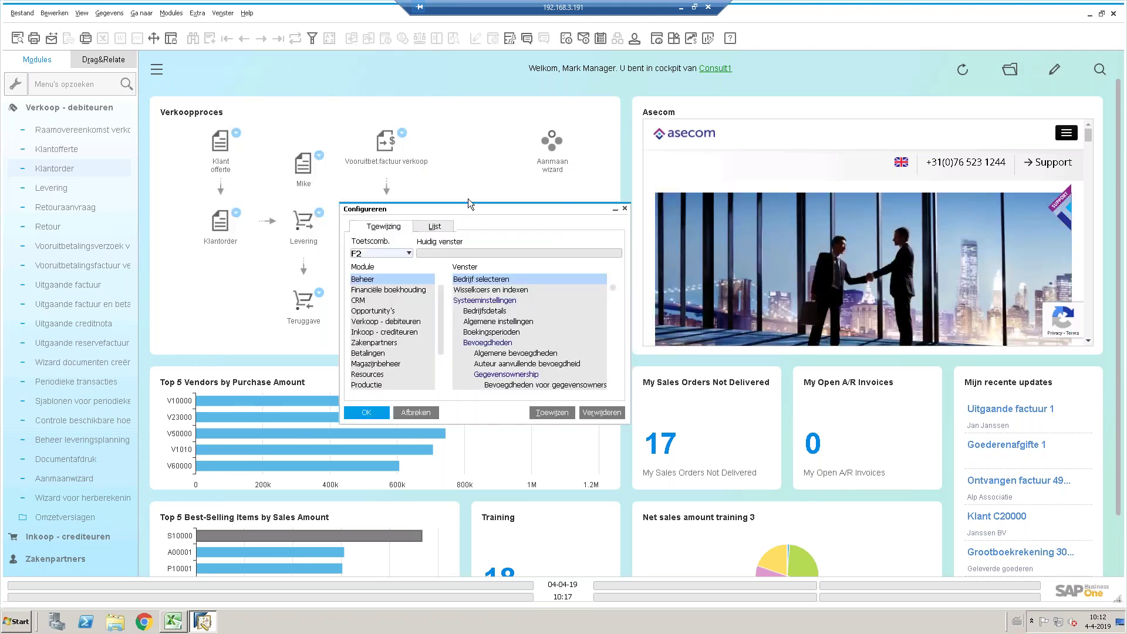
pyautogui.click(442, 229)
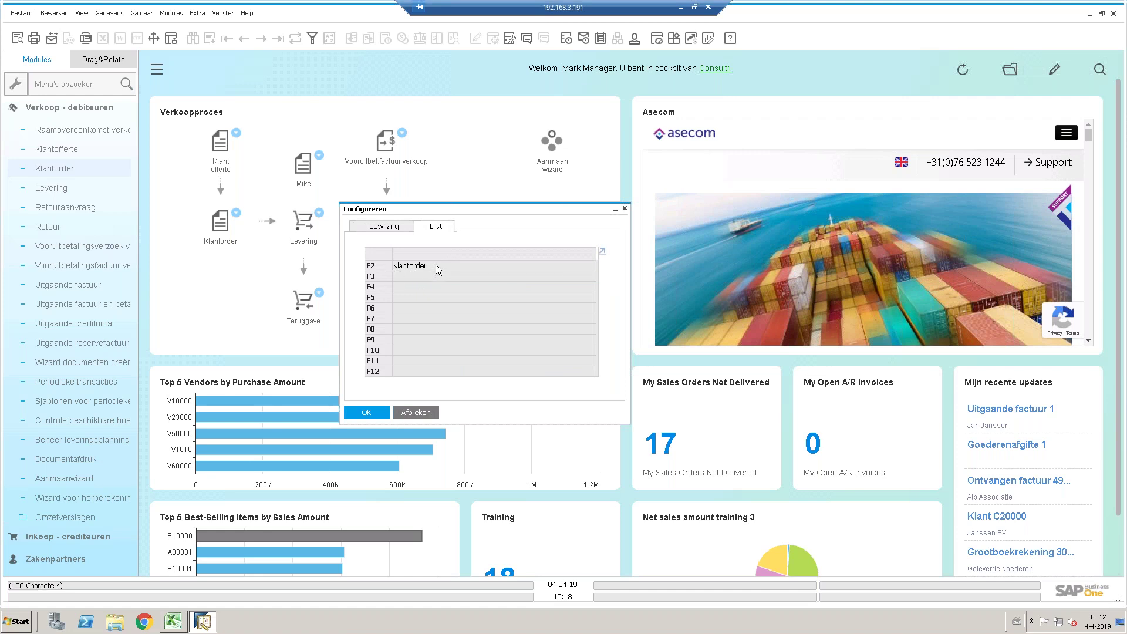
# Assign the F3 function key to the Stamgegevens zakenpartner window of the Zakenpartners module
pyautogui.click(386, 225)
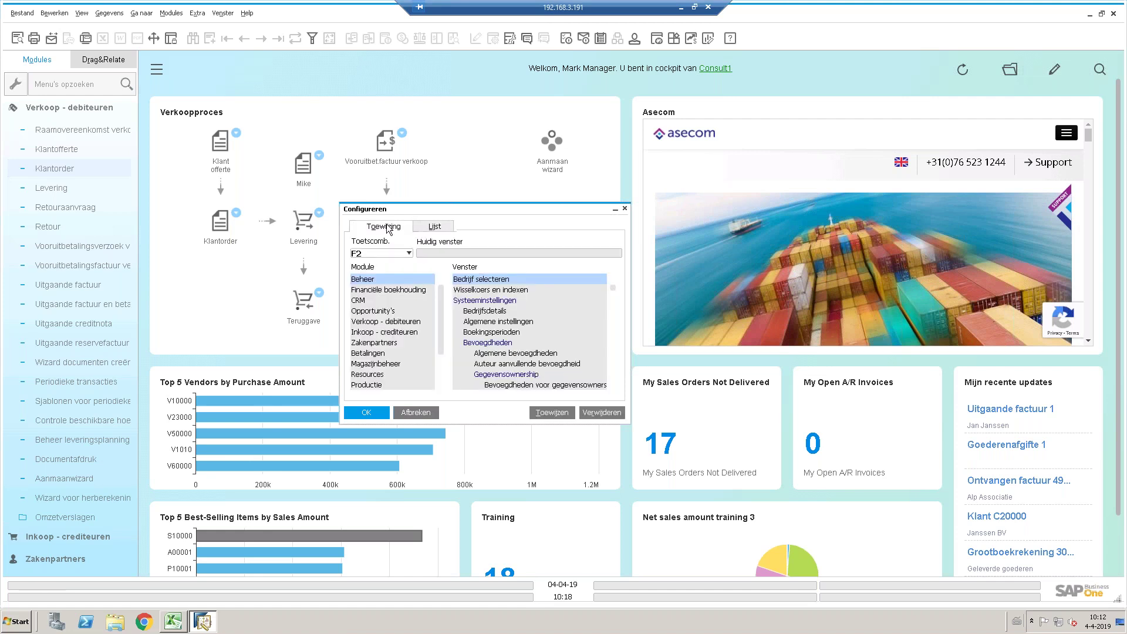
pyautogui.click(375, 252)
pyautogui.click(370, 275)
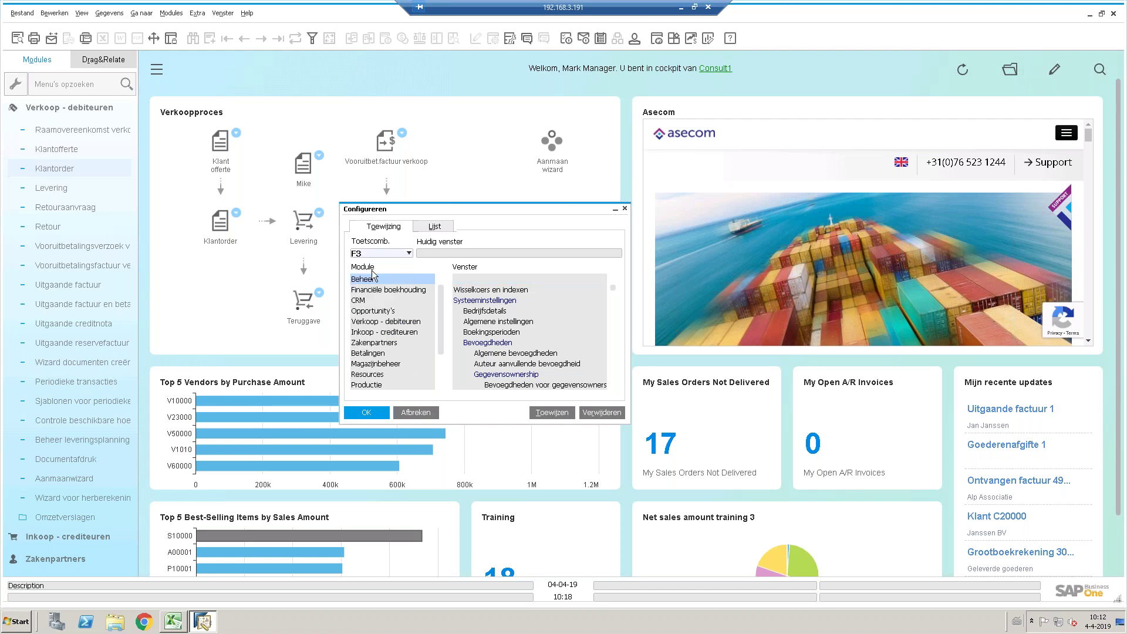
pyautogui.click(398, 345)
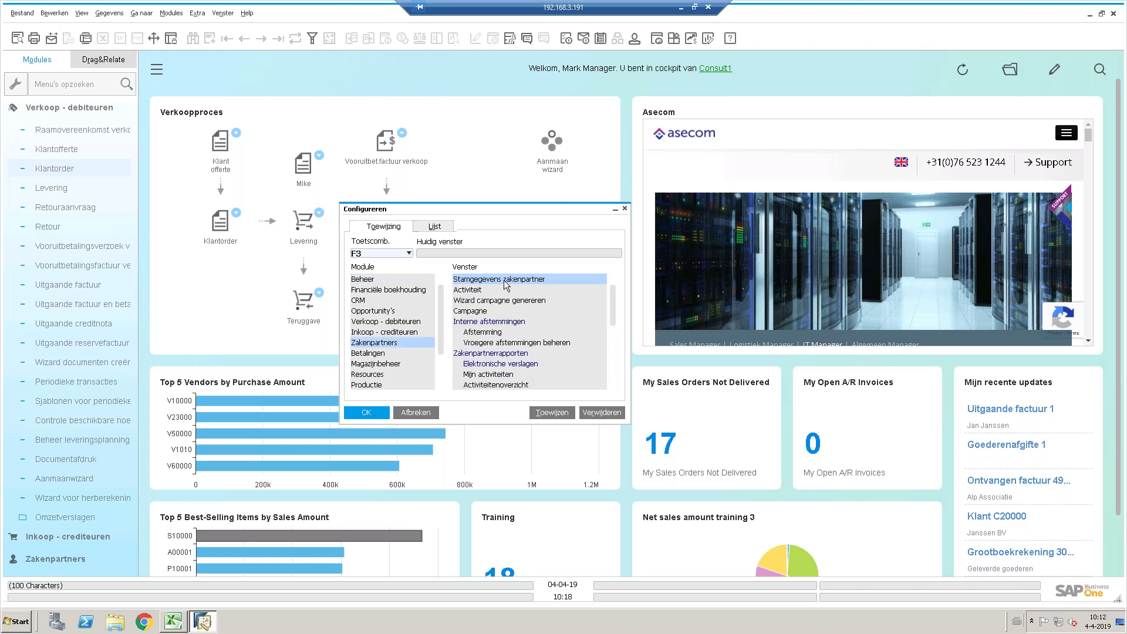
pyautogui.click(554, 412)
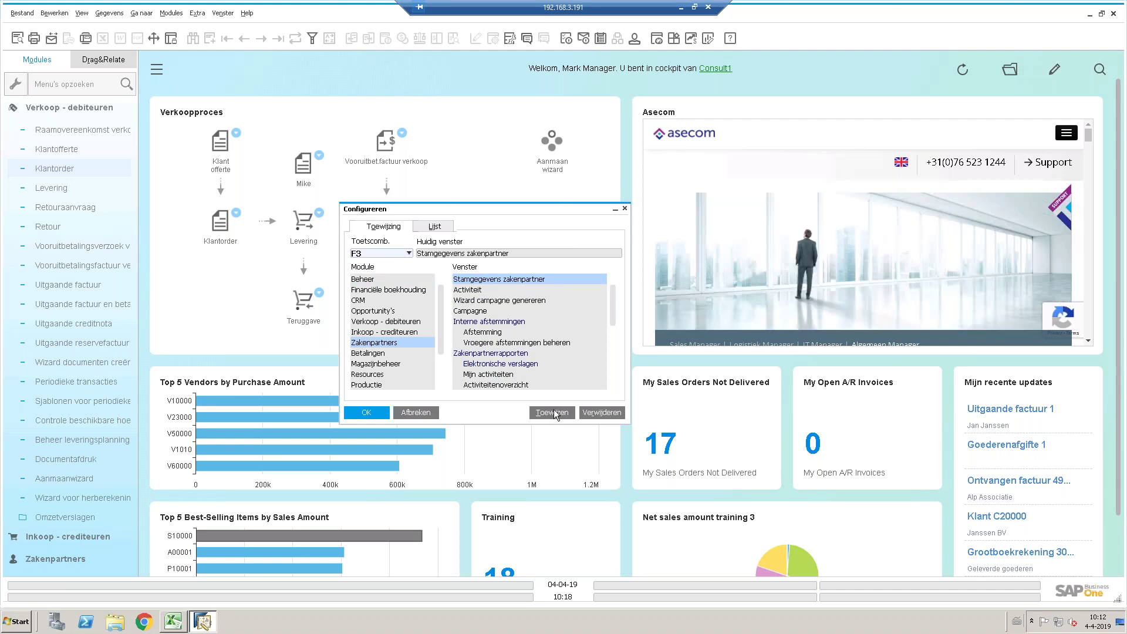
# Check the F3 entry in the list of shortcut assignments and confirm the configuration
pyautogui.click(434, 228)
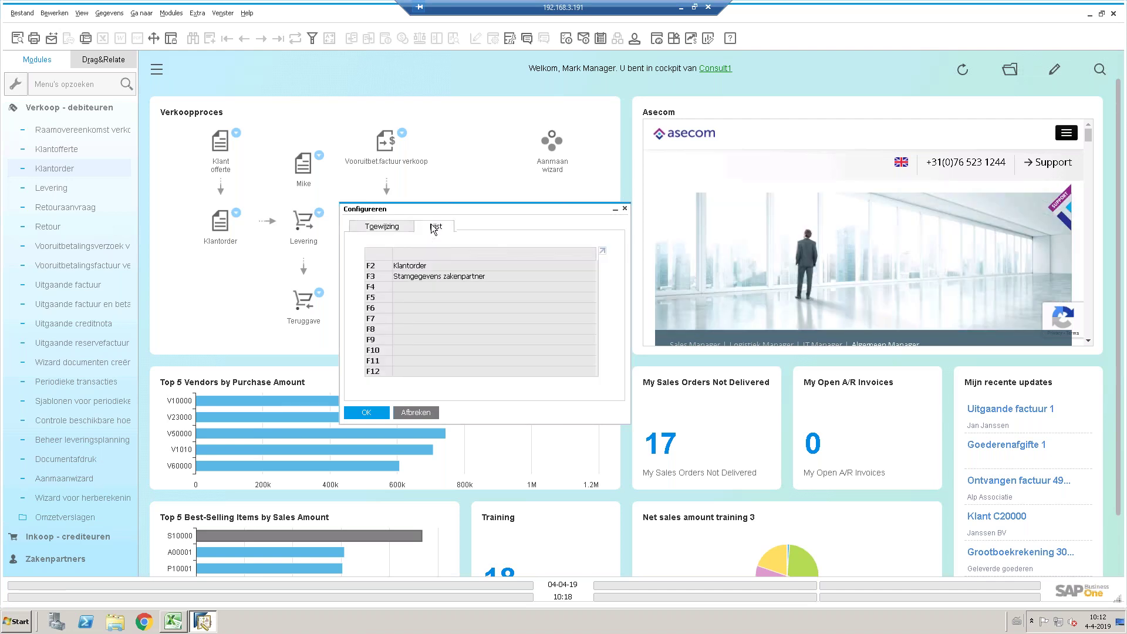
pyautogui.click(392, 228)
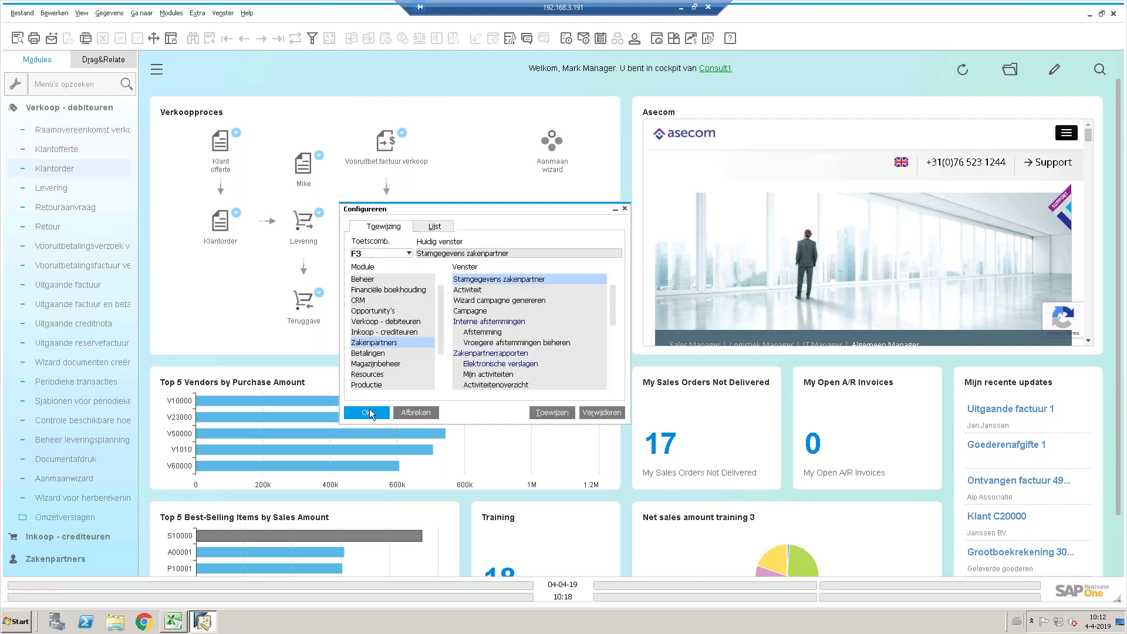
pyautogui.click(368, 412)
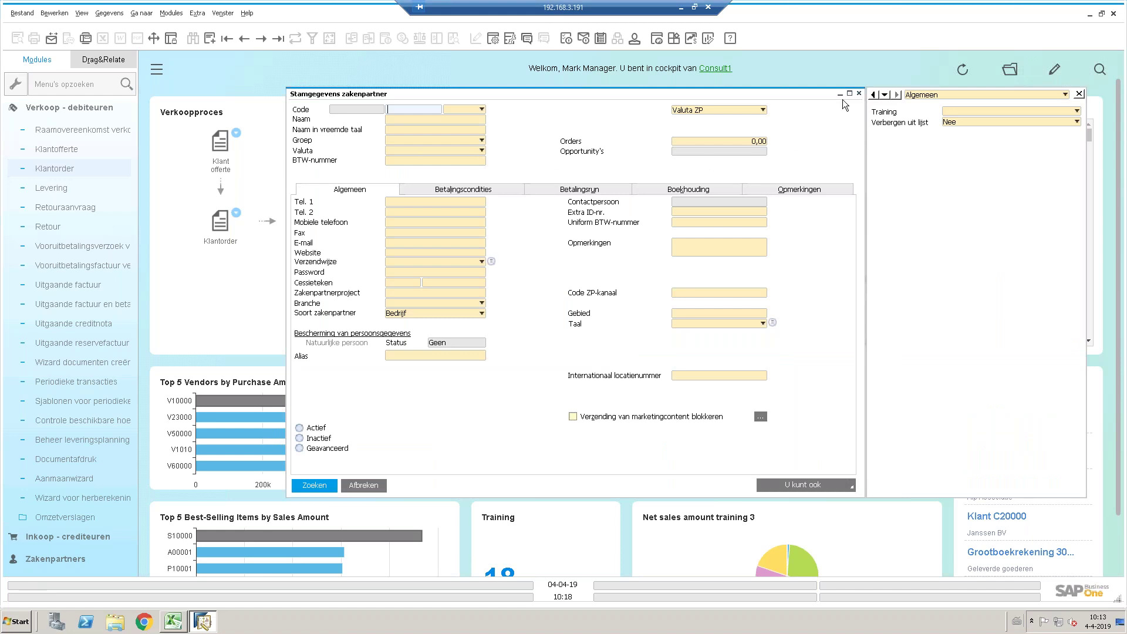
# Close the Stamgegevens zakenpartner form, then switch to the slideshow and advance to the Bijlagen gebruiken slide
pyautogui.click(859, 93)
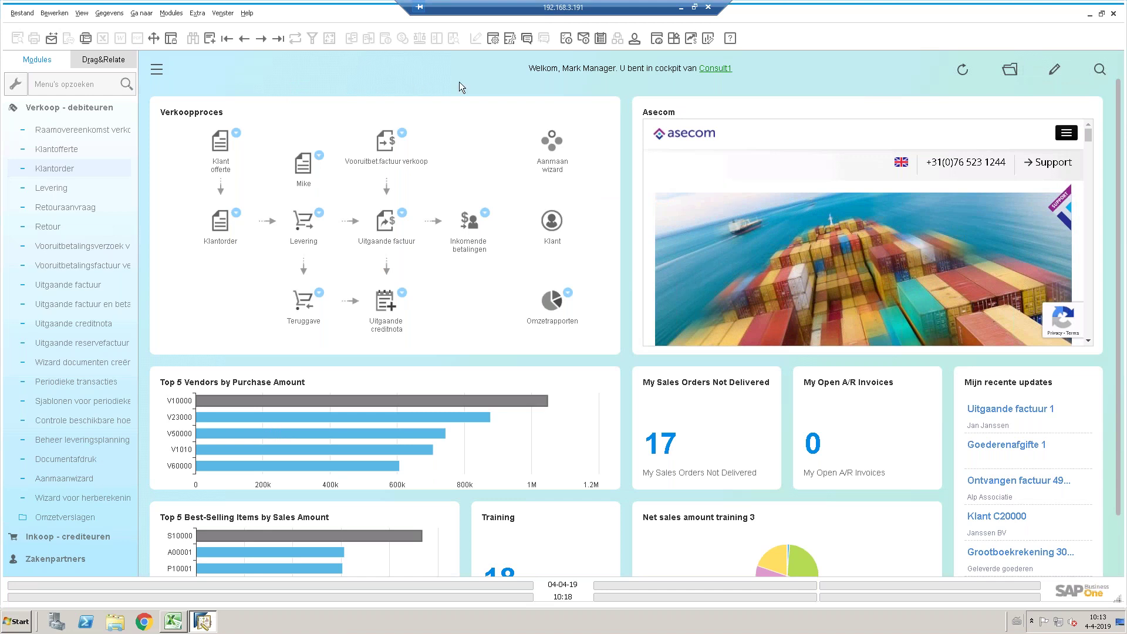
pyautogui.click(680, 10)
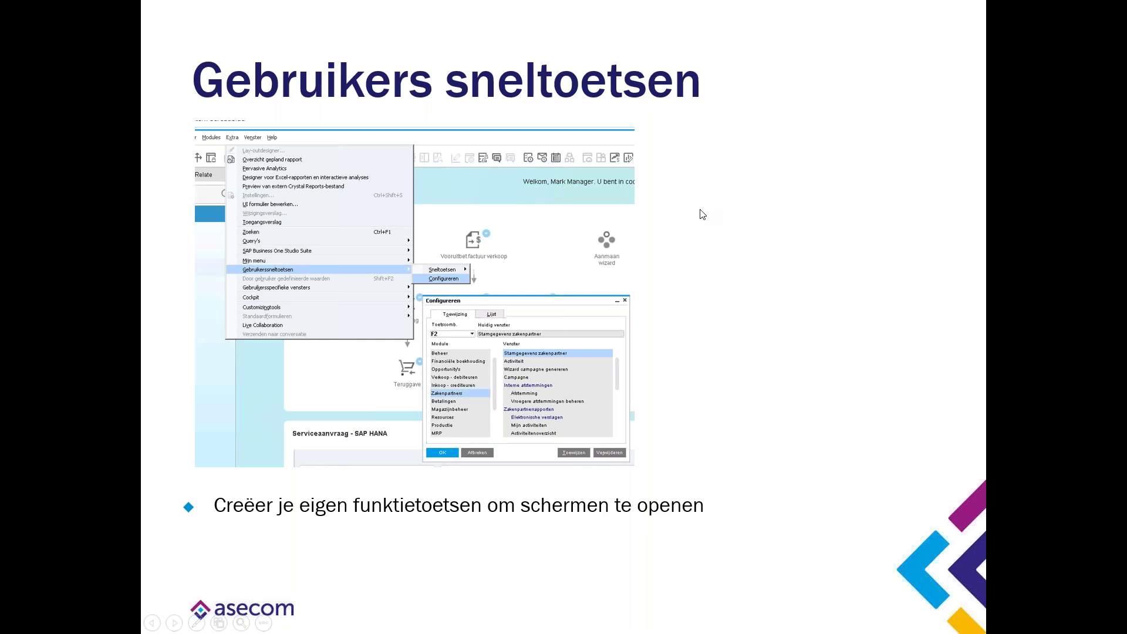
pyautogui.click(702, 213)
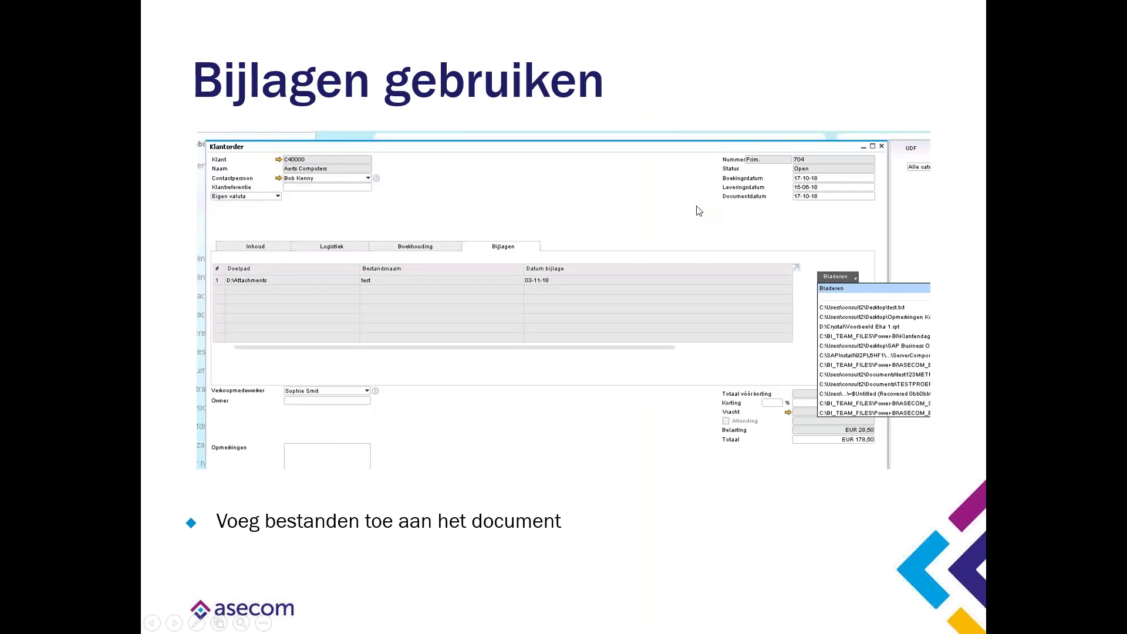